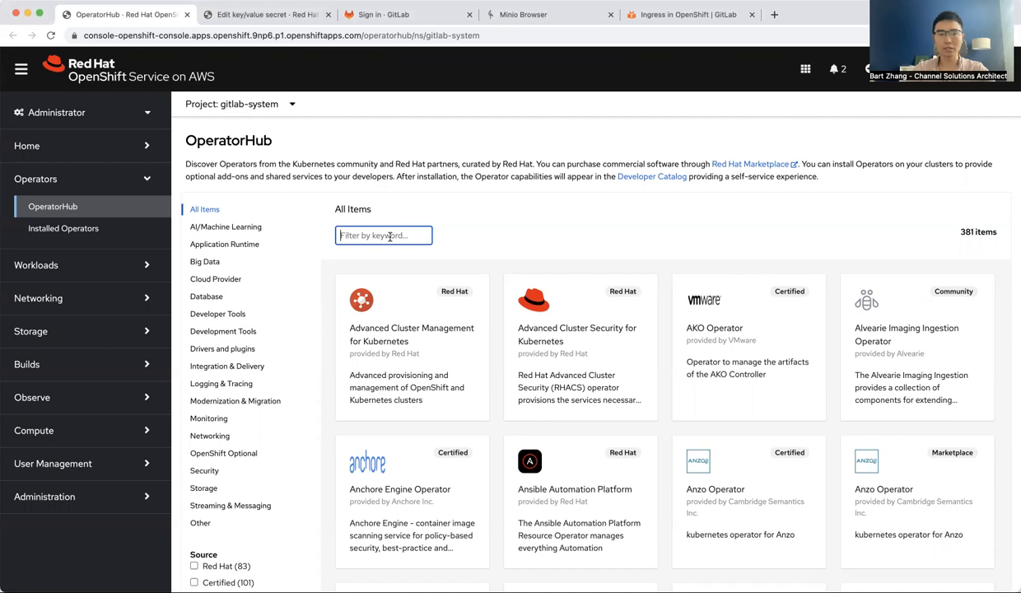
Search OperatorHub for gitlab and view the details of the certified GitLab operator
type("gitlab")
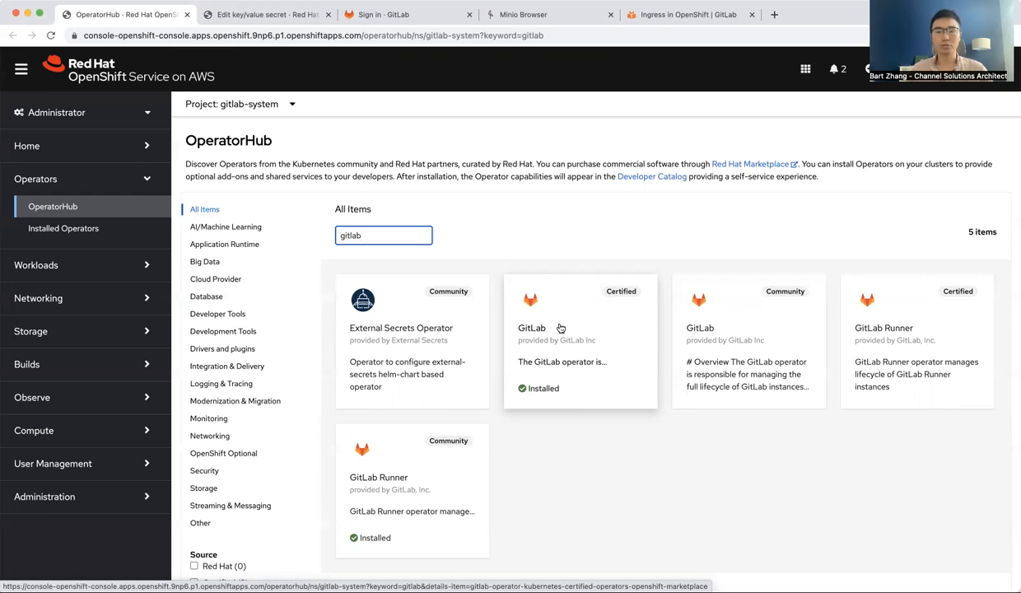
left_click(560, 328)
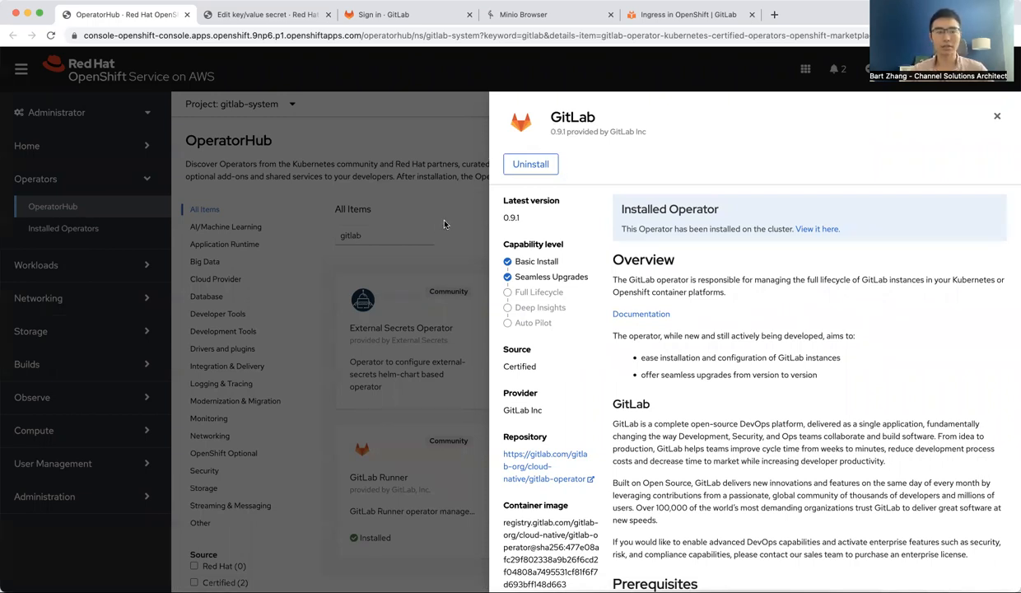
left_click(997, 118)
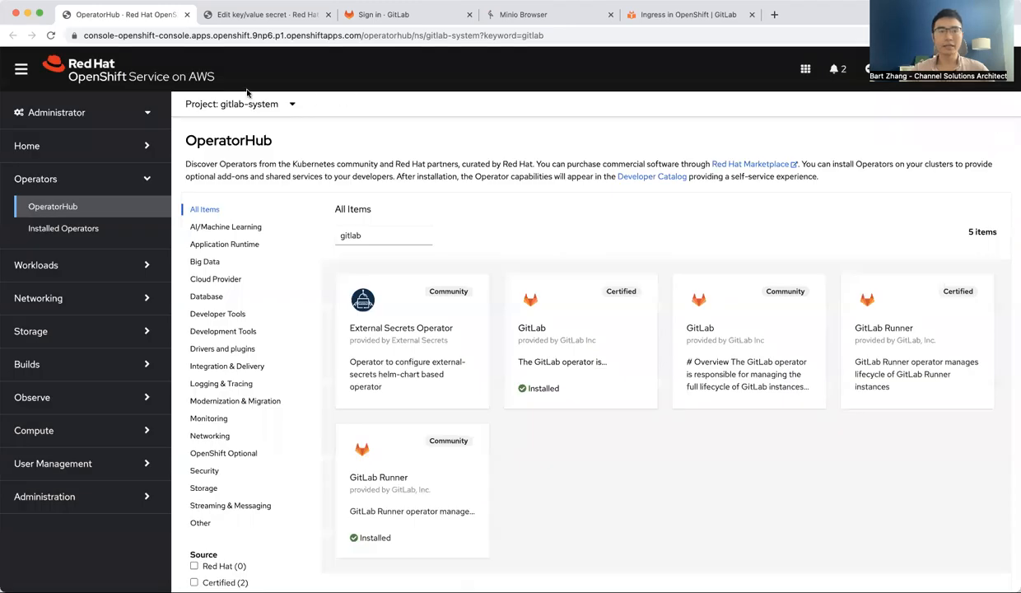
Open a new GitLab instance form from the installed GitLab operator and set its hosts domain to apps.openshift.9np6.p1.openshiftapps.com
left_click(64, 229)
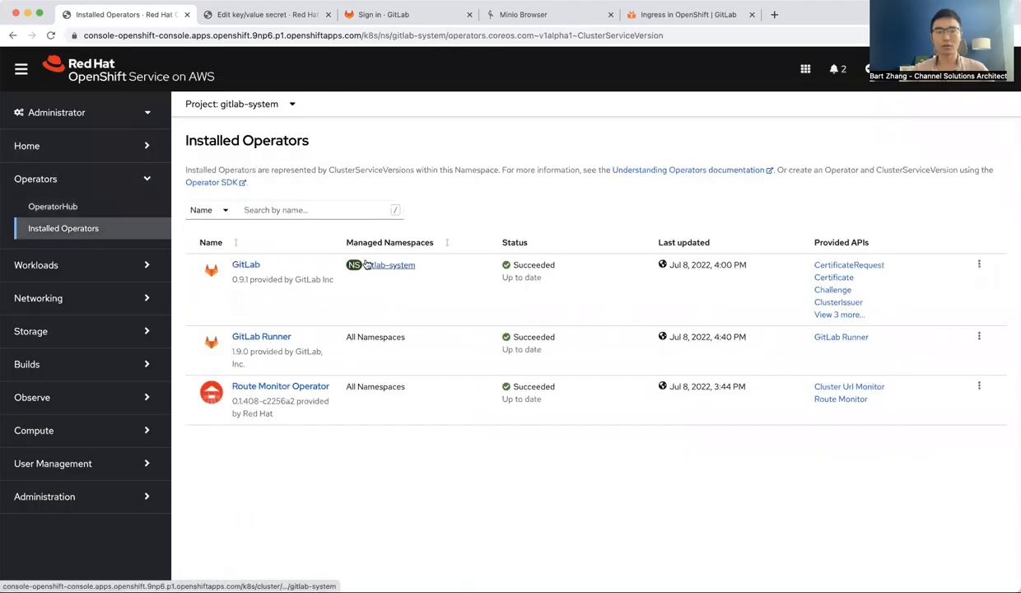
left_click(246, 267)
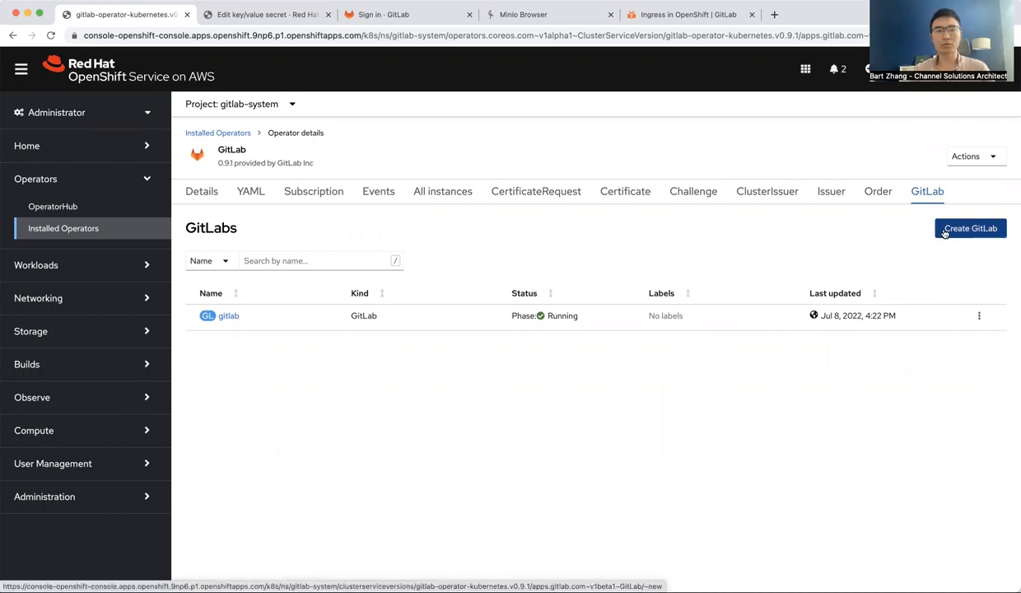
left_click(945, 233)
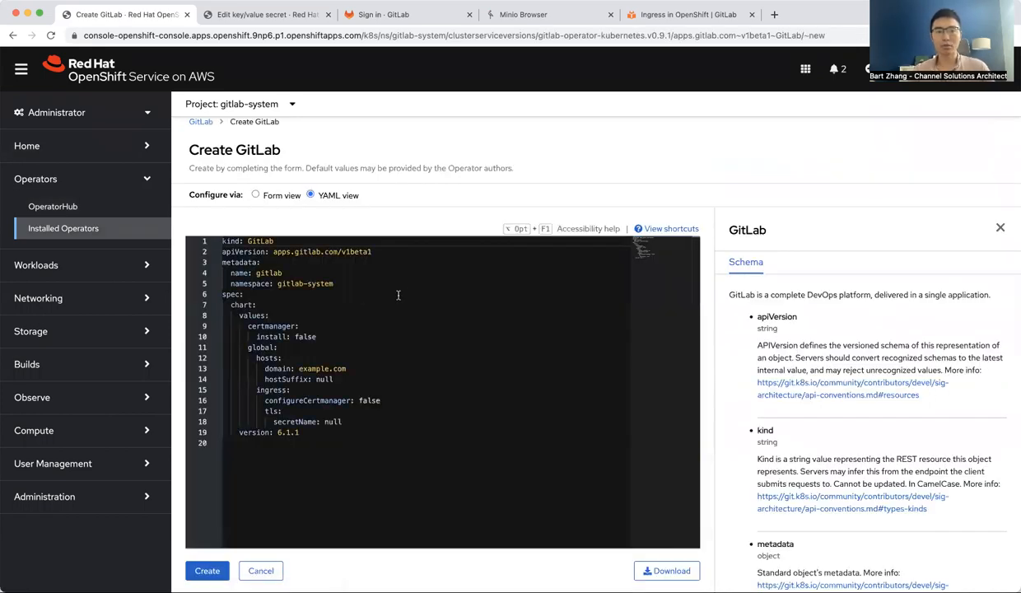
double_click(325, 369)
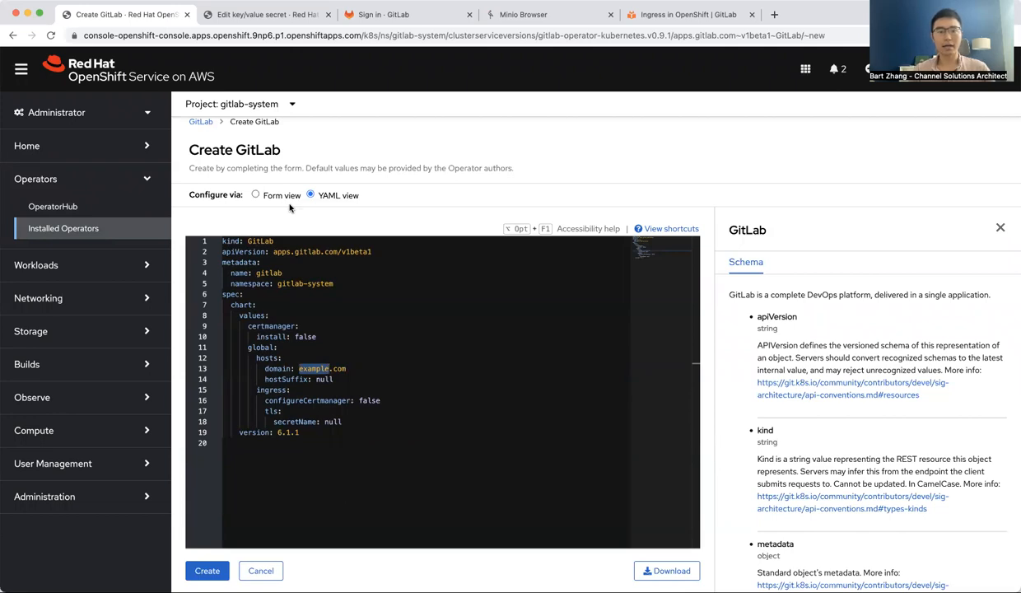
left_click_drag(341, 35, 192, 38)
key("super+c")
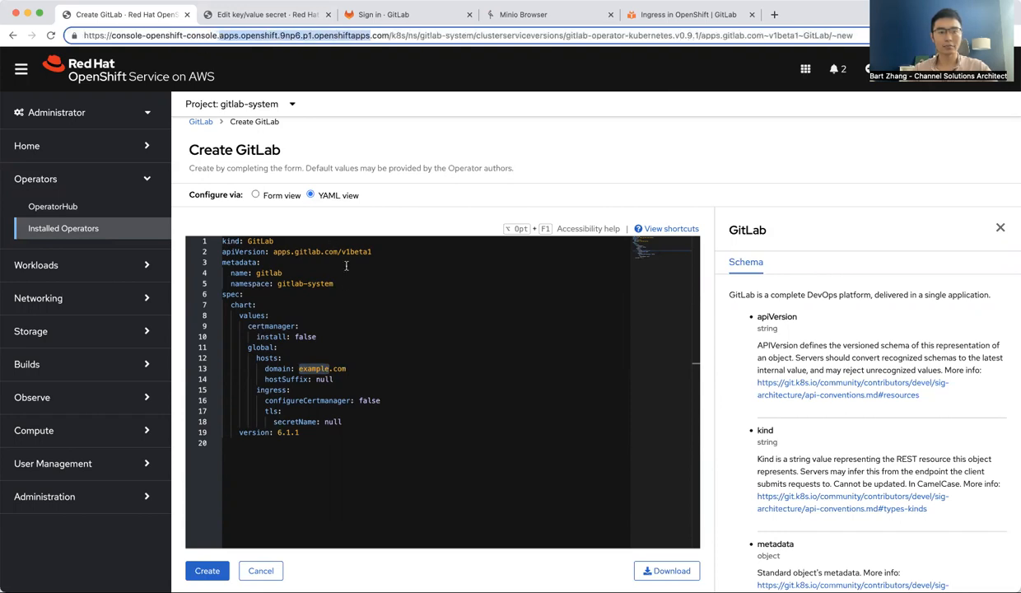
double_click(313, 368)
key("super+v")
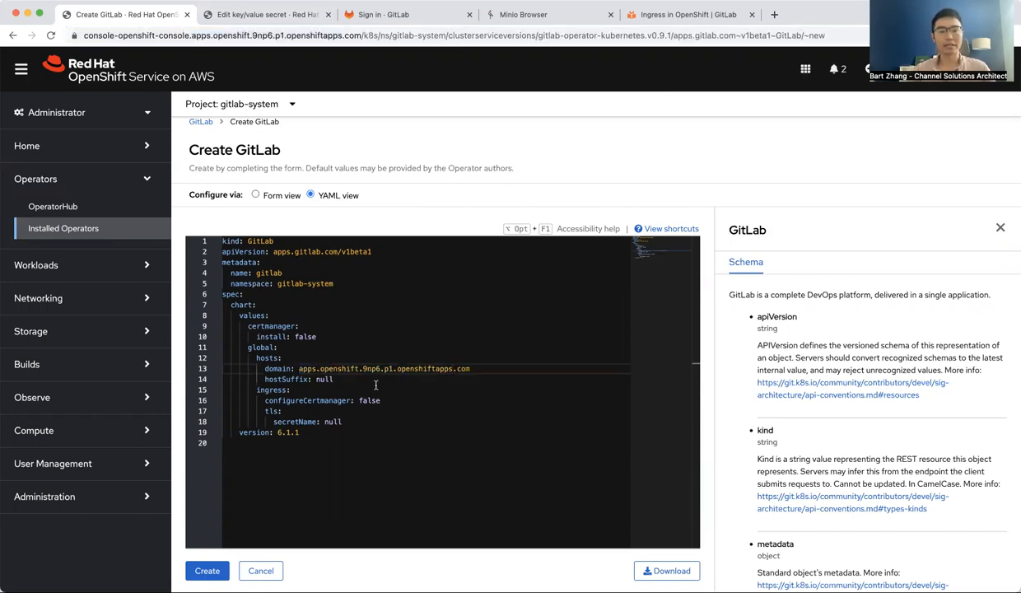
Add an nginx-ingress section with install: false under the chart values in the GitLab YAML
left_click(326, 336)
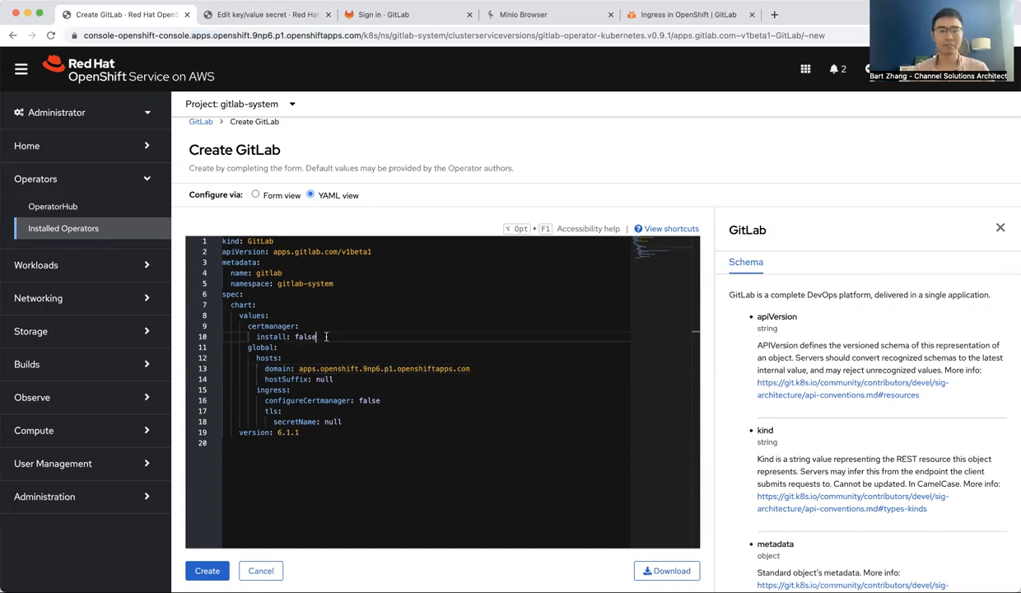
key("Return")
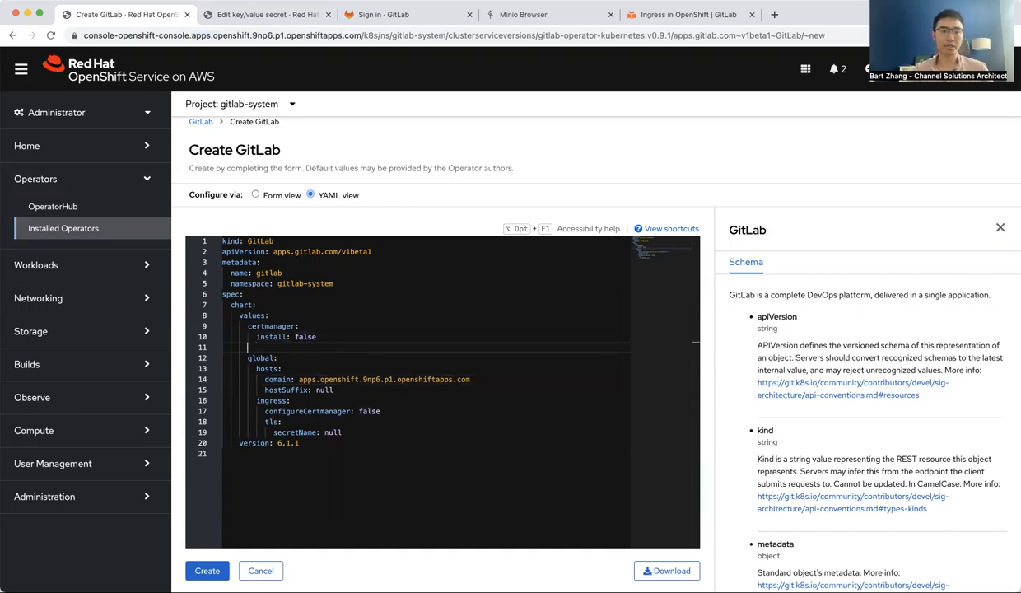
type("n")
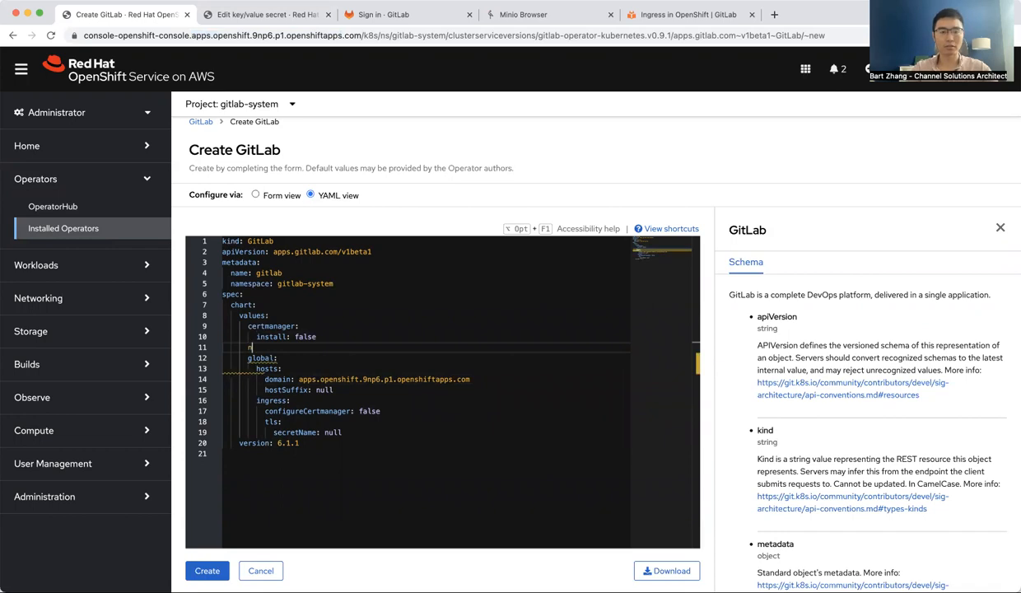
type("ginx-ingress:")
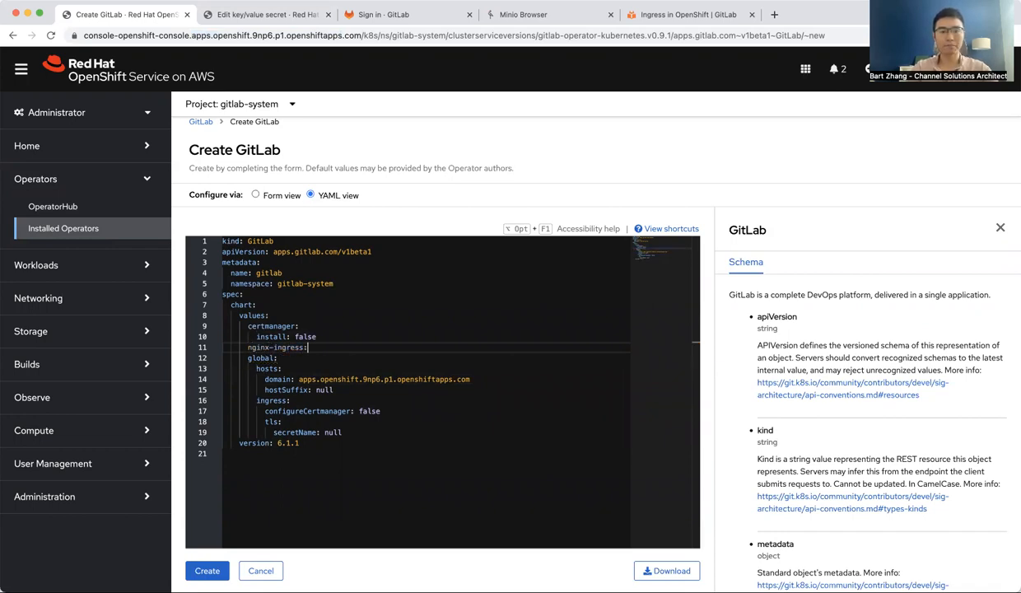
key("Return")
type("install:")
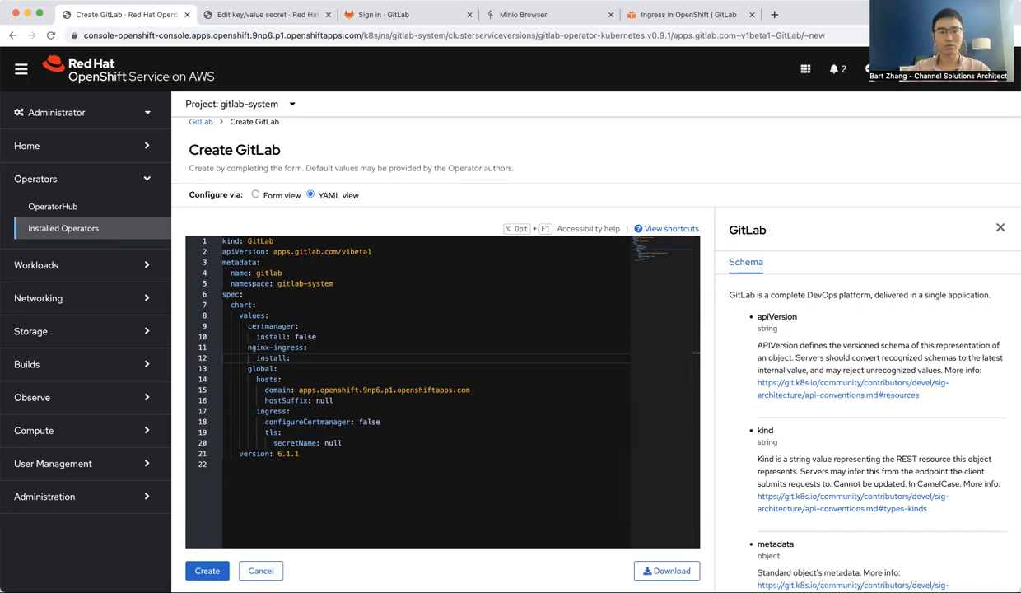
type(" false")
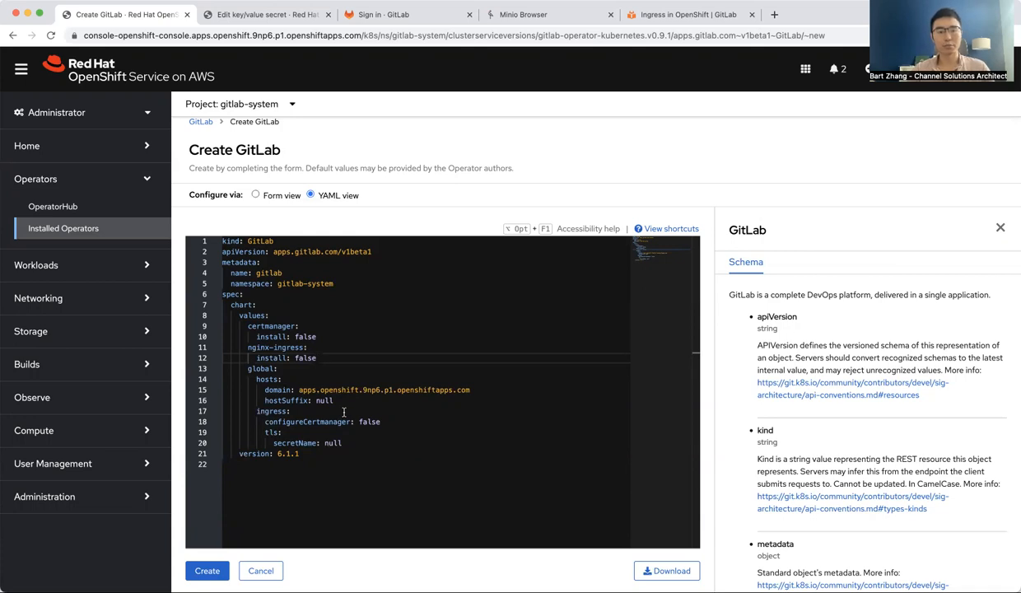
Copy the ingress class and route annotation lines from the GitLab OpenShift ingress docs and paste them below the tls settings
left_click(658, 15)
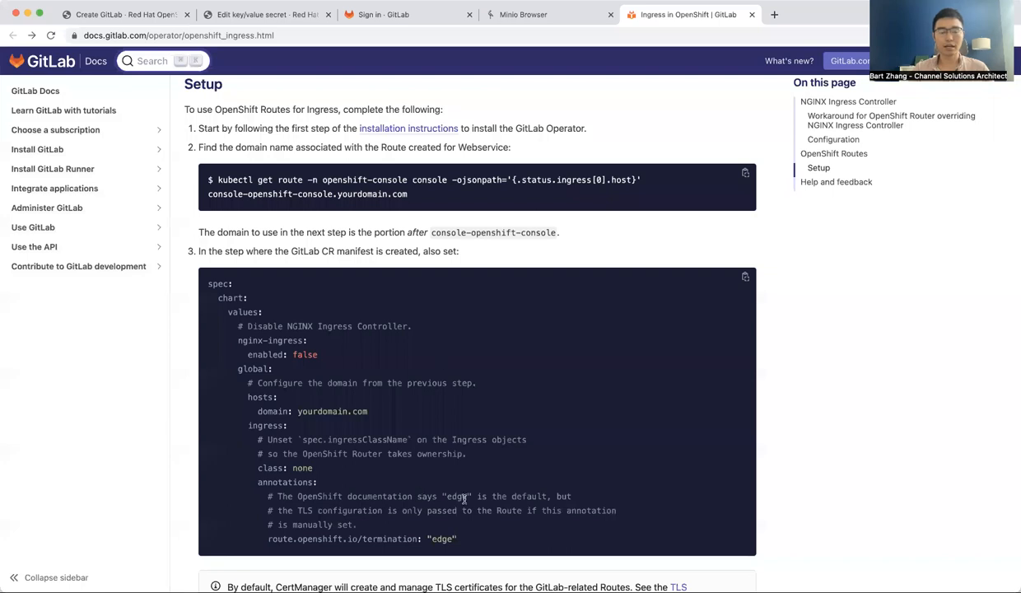
left_click_drag(482, 535, 438, 536)
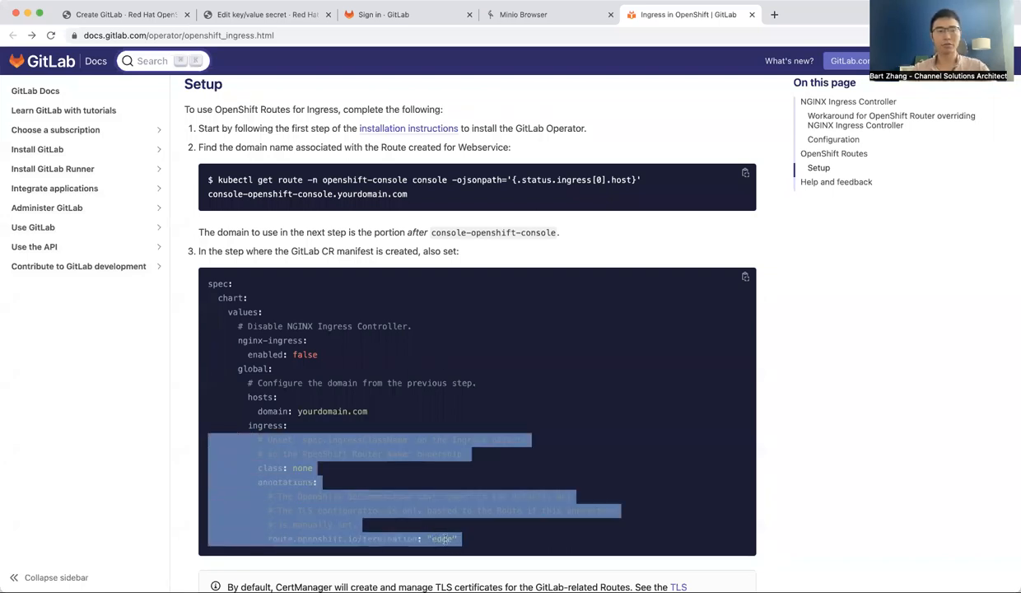
left_click(162, 14)
left_click(355, 442)
key("Return")
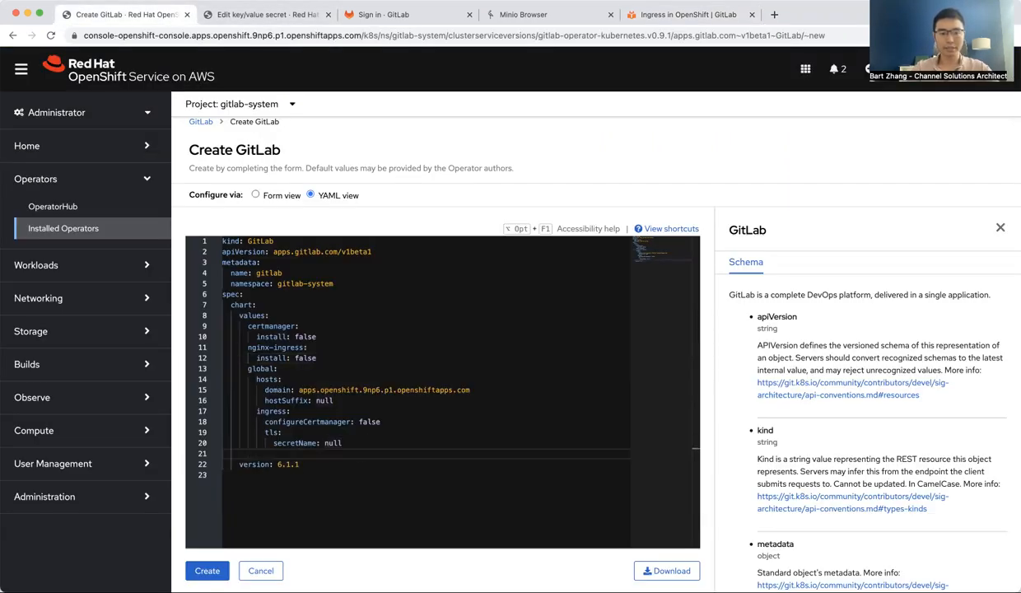
key("super+v")
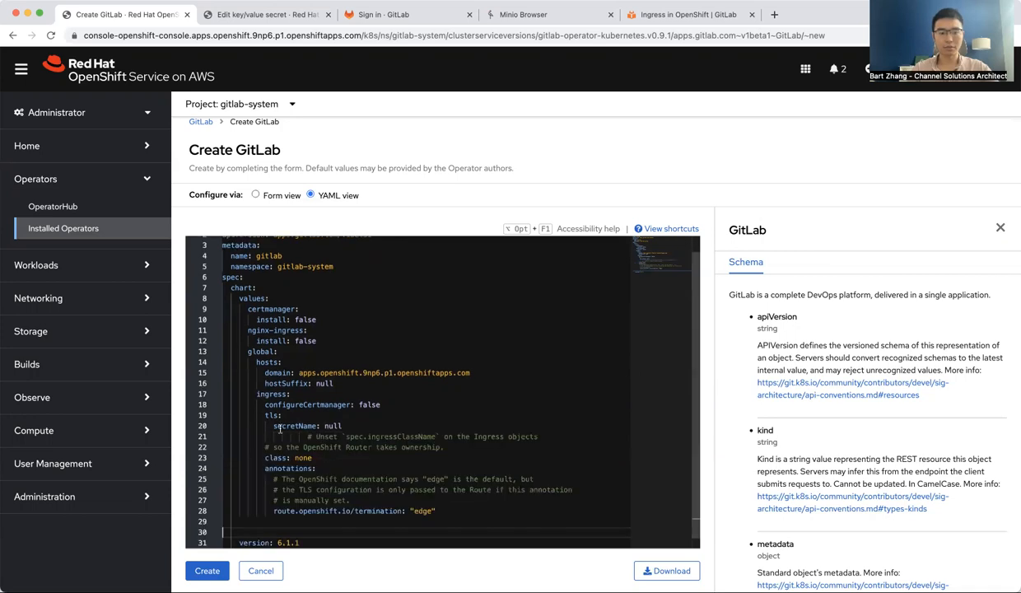
Fix the indentation of the pasted class and annotations lines and remove the leftover blank lines
left_click(446, 450)
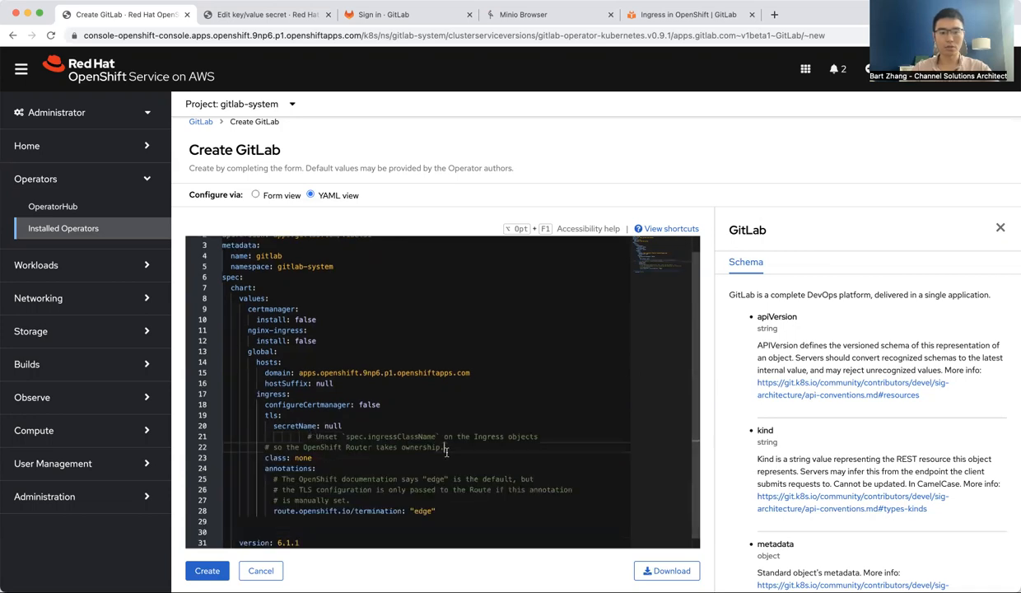
key("shift+Up")
key("shift+Up")
key("BackSpace")
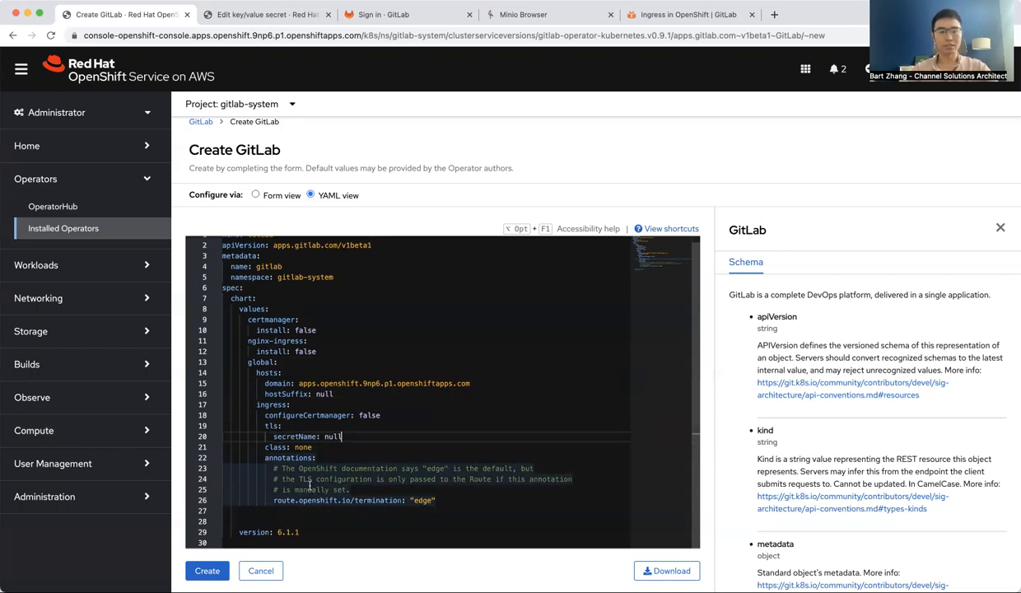
left_click(434, 500)
key("Delete")
key("Delete")
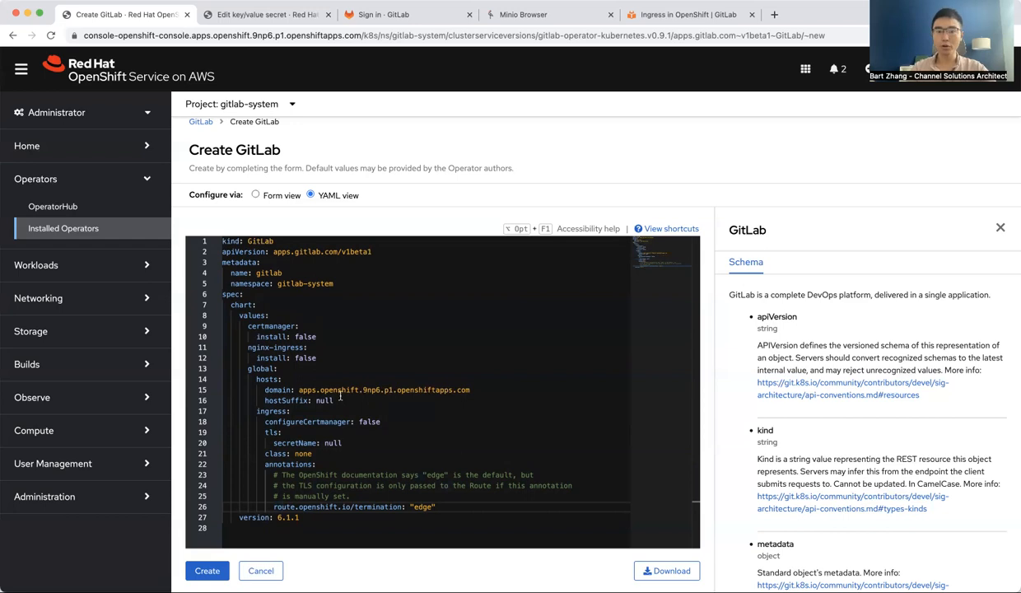
Leave the form and open the existing gitlab instance of the GitLab operator
double_click(346, 389)
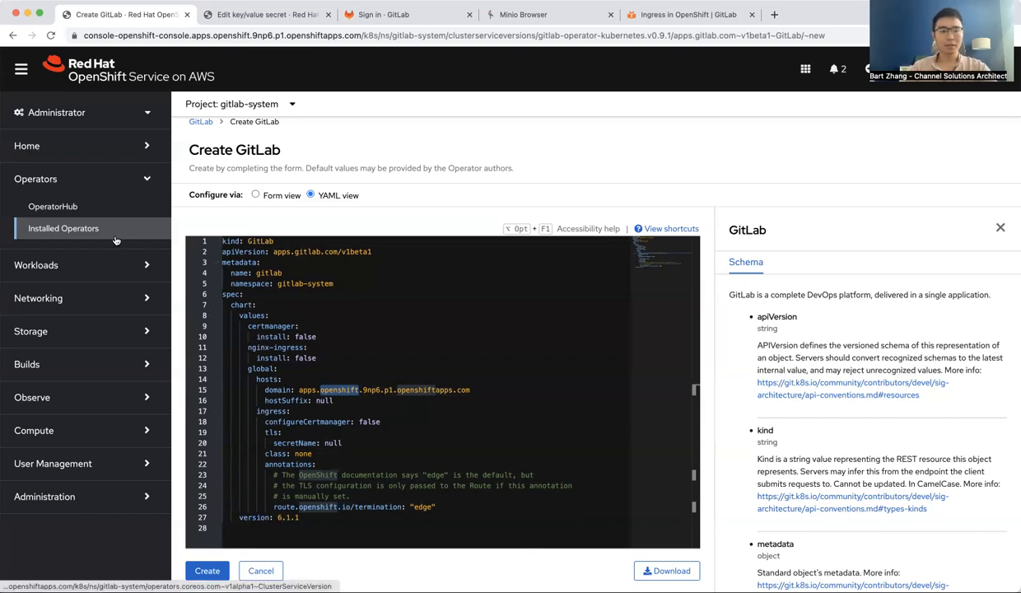
left_click(200, 121)
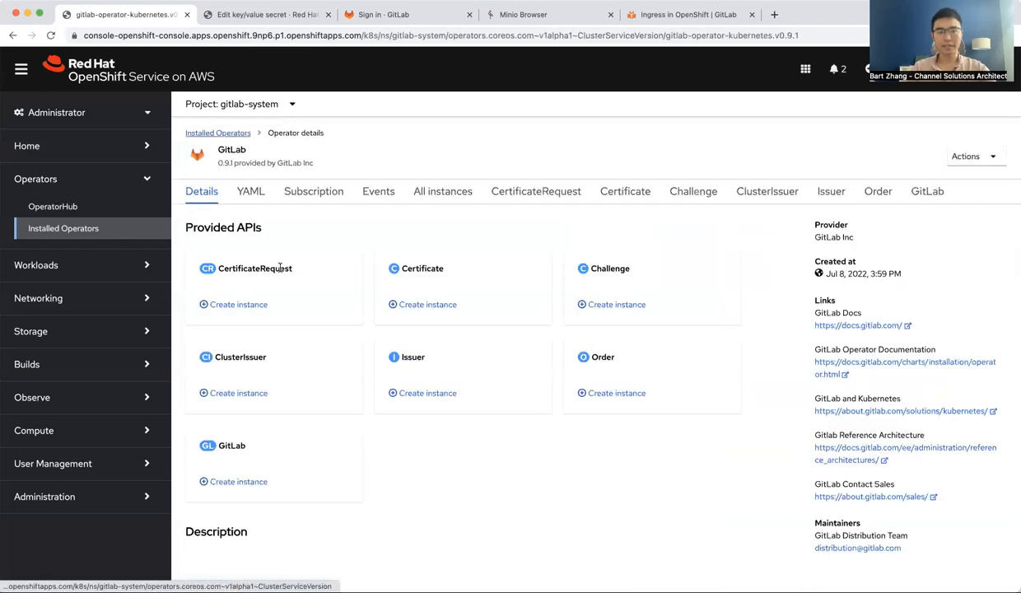
left_click(931, 191)
left_click(216, 315)
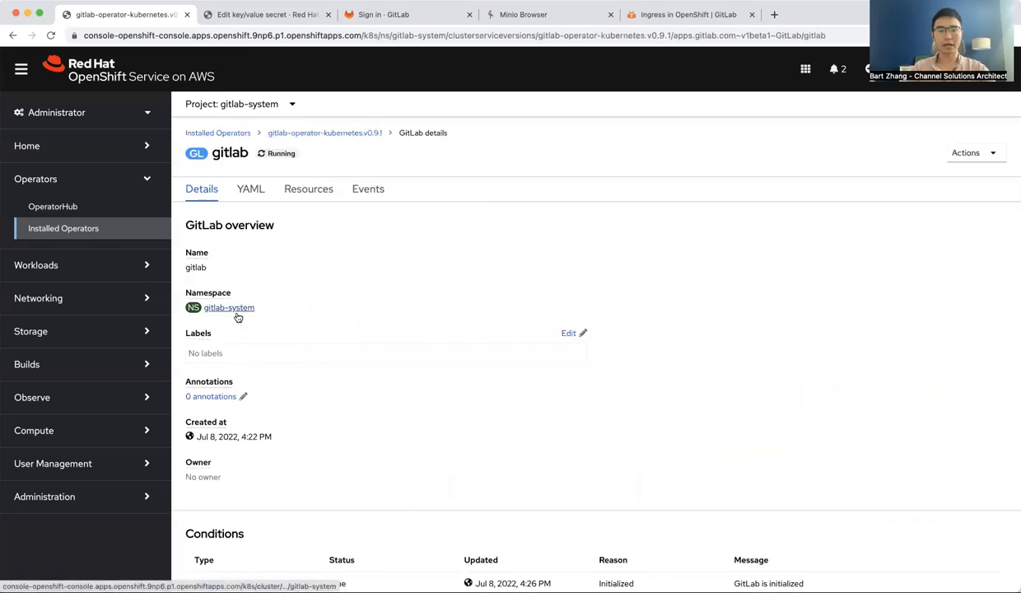
Browse the gitlab instance's resources and open the gitlab-webservice-default service
left_click(322, 194)
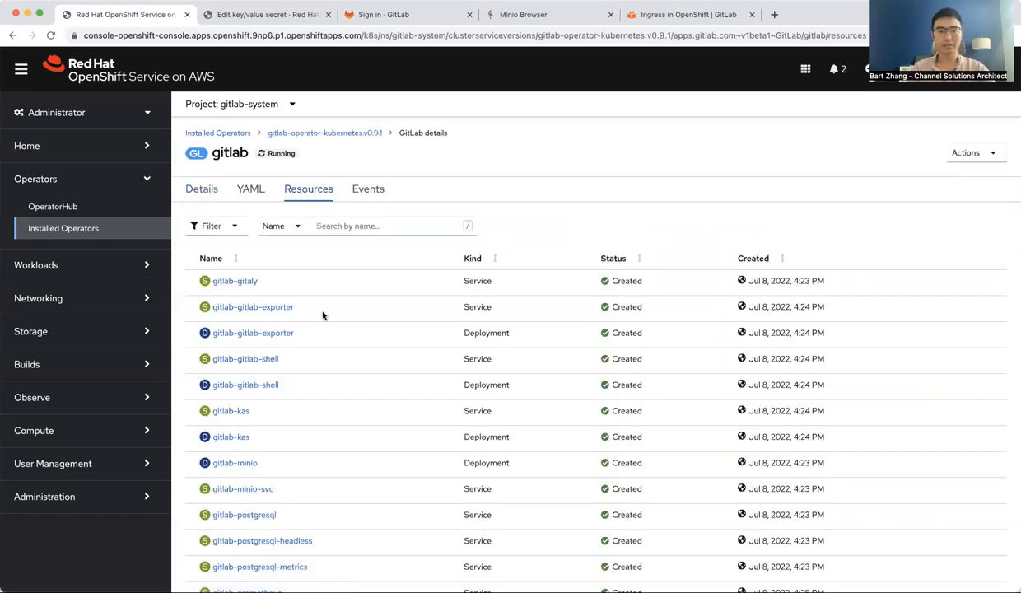
scroll(323, 316, "down", 1)
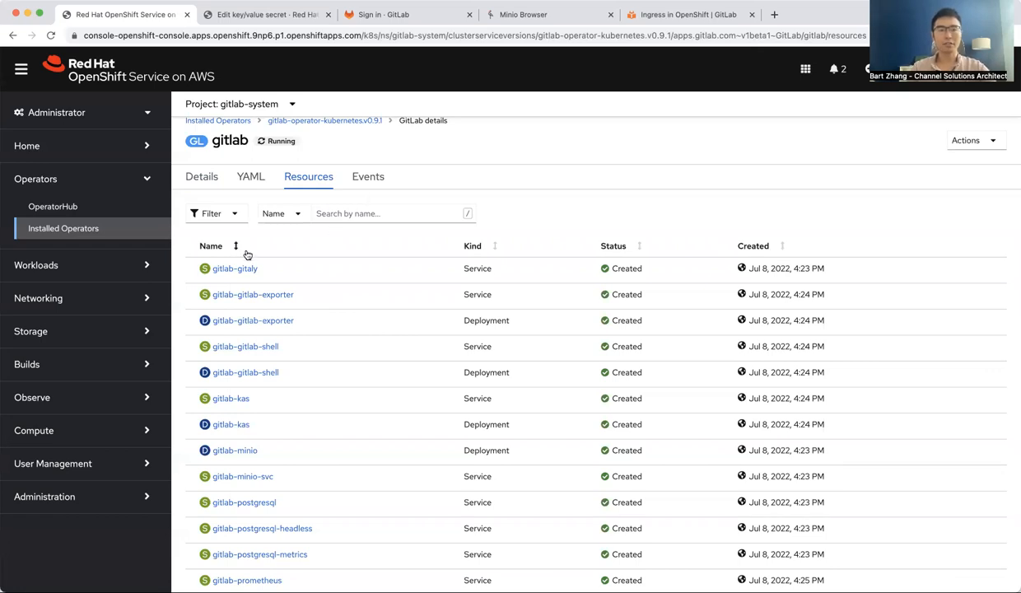
scroll(220, 298, "down", 6)
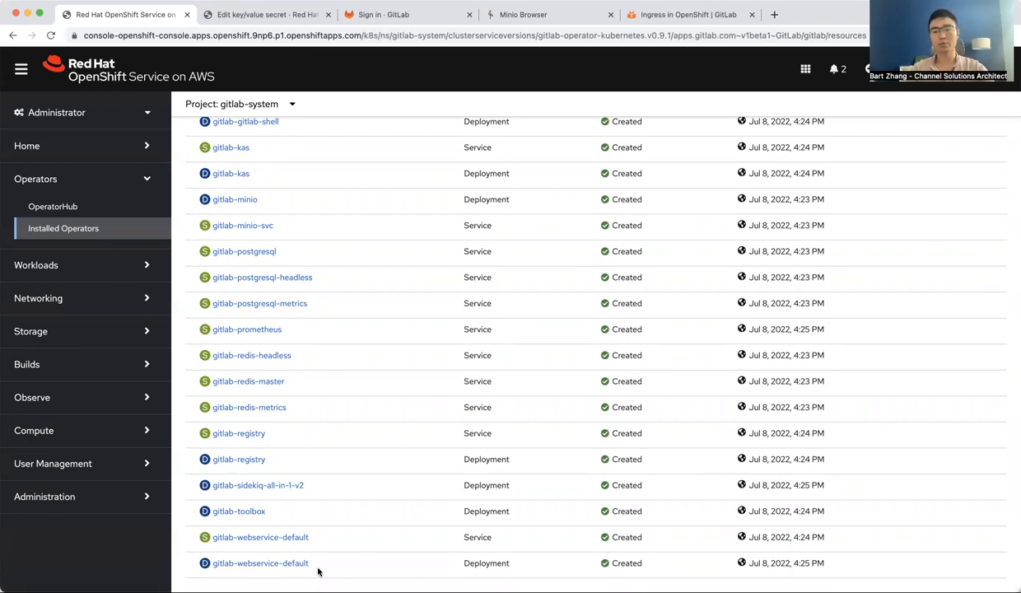
left_click(286, 537)
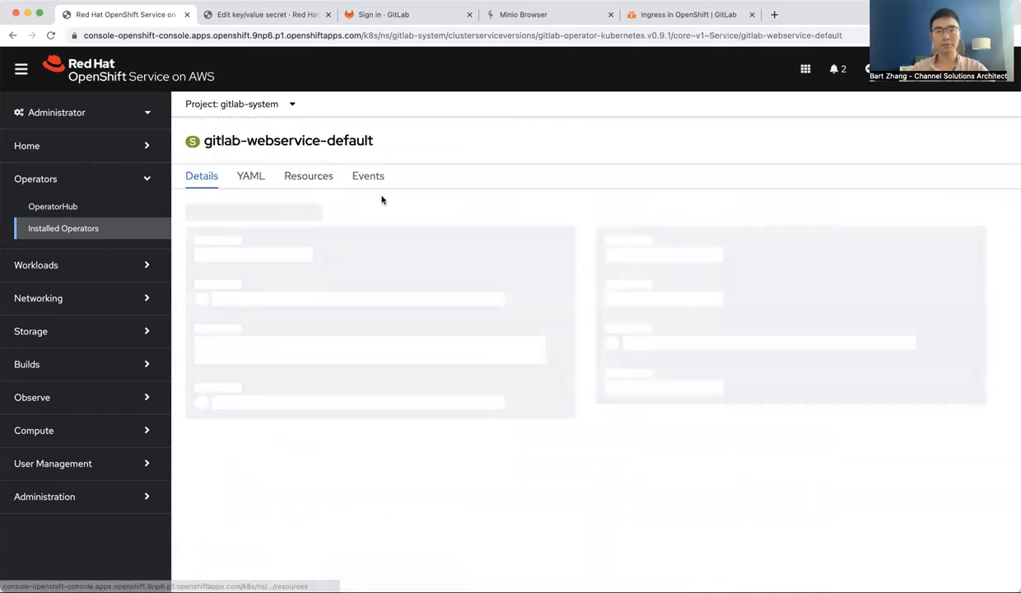
left_click(309, 178)
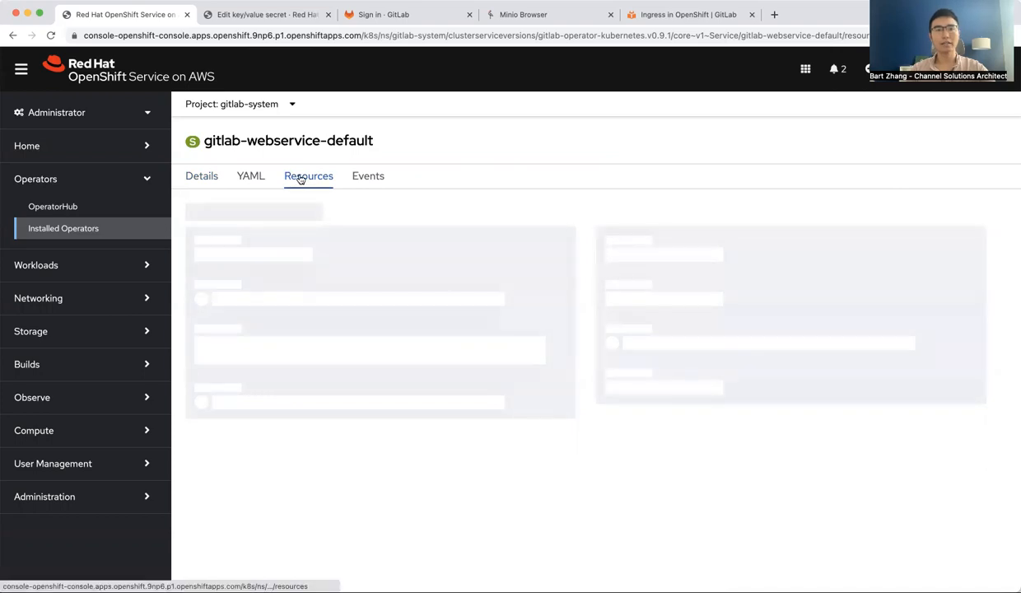
Open the gitlab-webservice-default route's URL in a new tab and enter root as the username
left_click(101, 297)
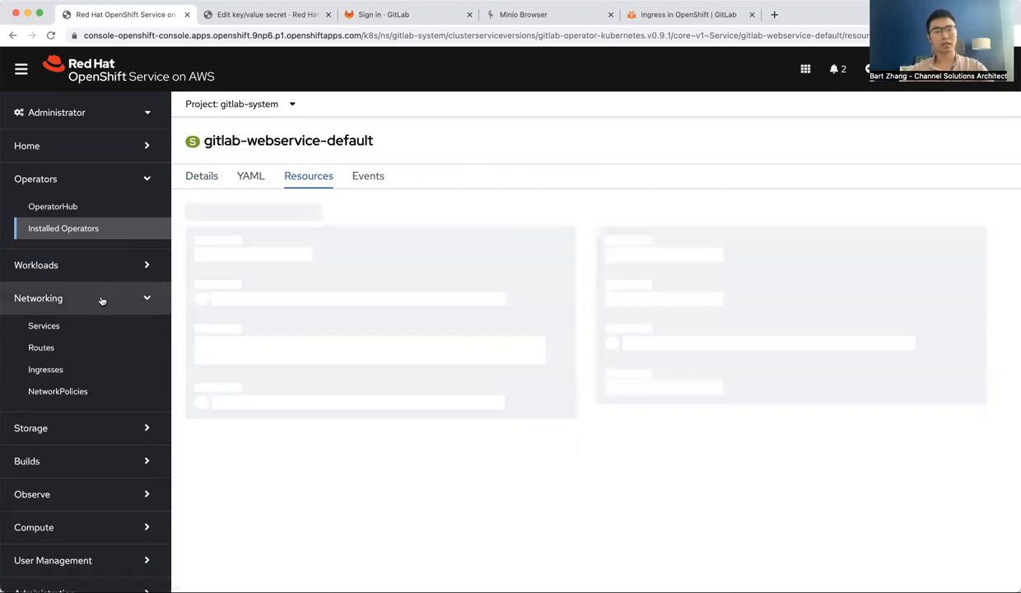
left_click(76, 346)
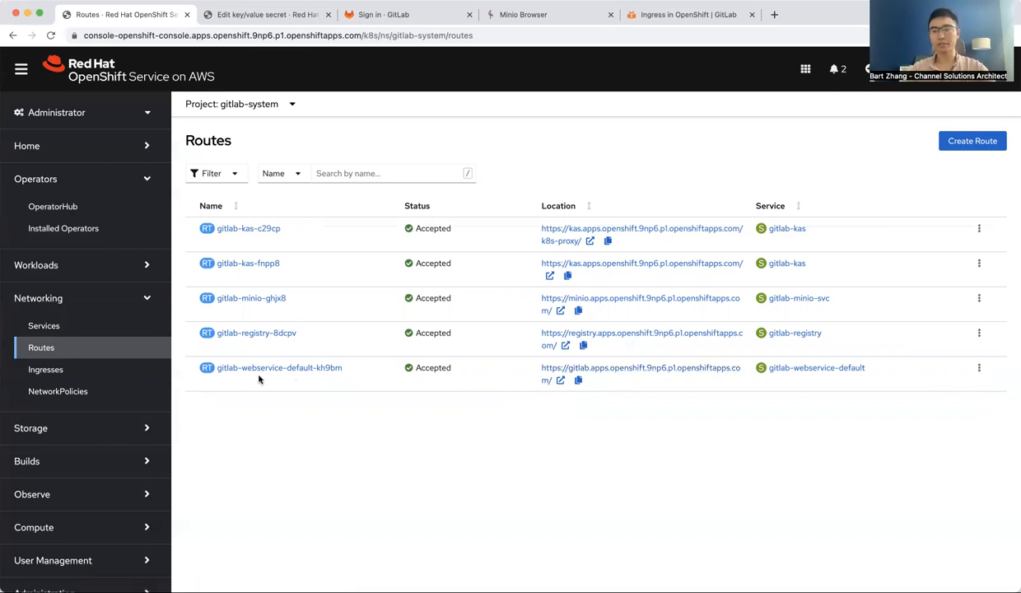
left_click(550, 369)
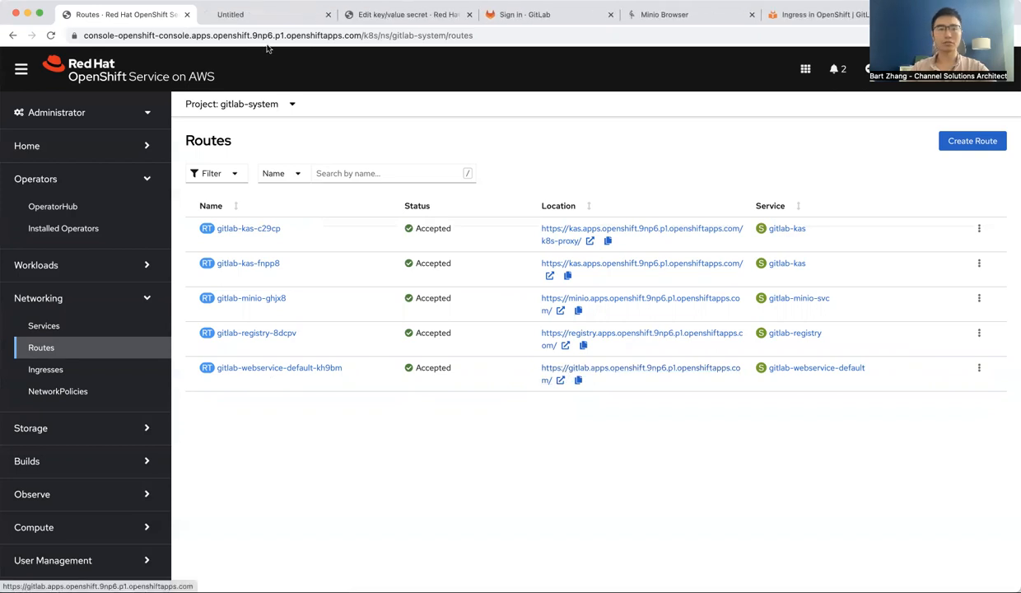
left_click(249, 15)
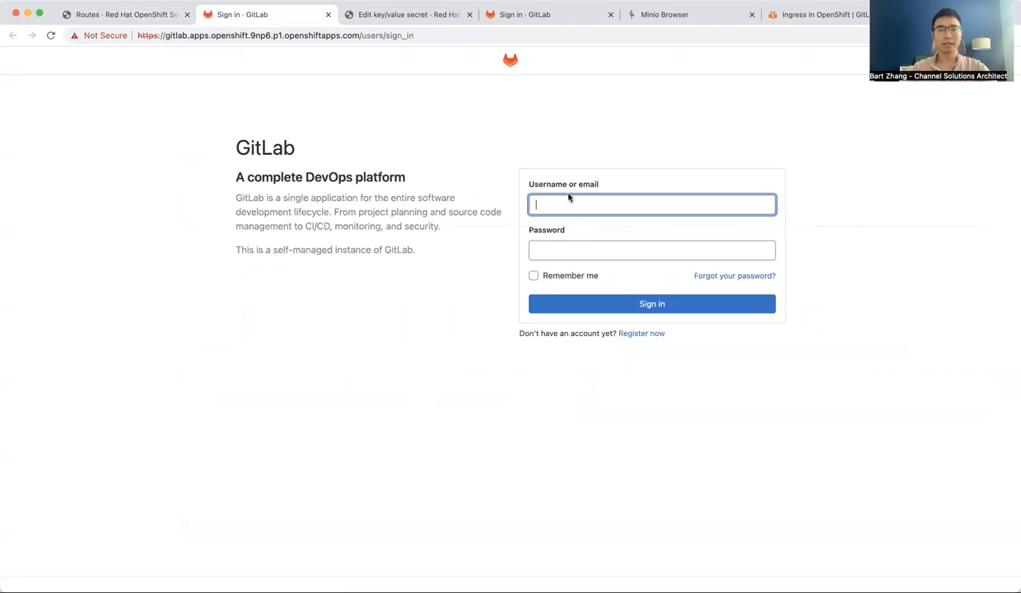
type("root")
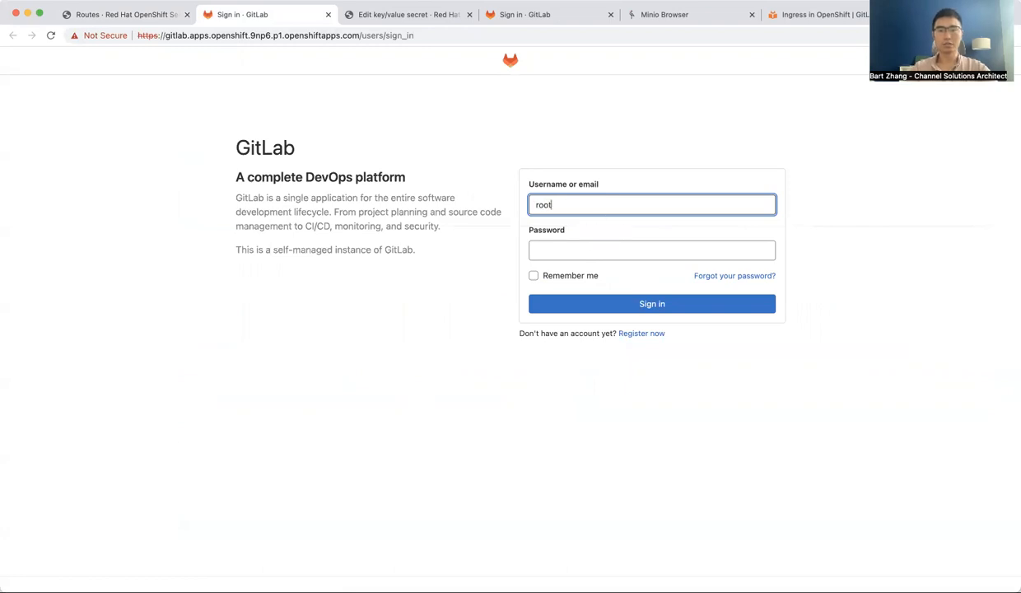
key("Tab")
Open the gitlab-gitlab-initial-root-password secret in the gitlab-system project's secrets
left_click(144, 17)
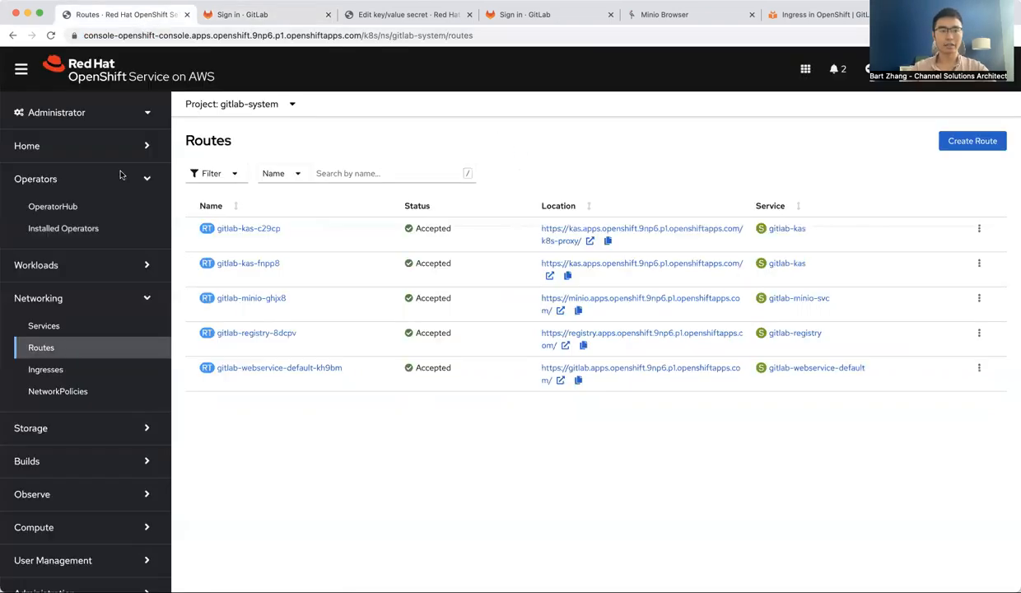
left_click(90, 266)
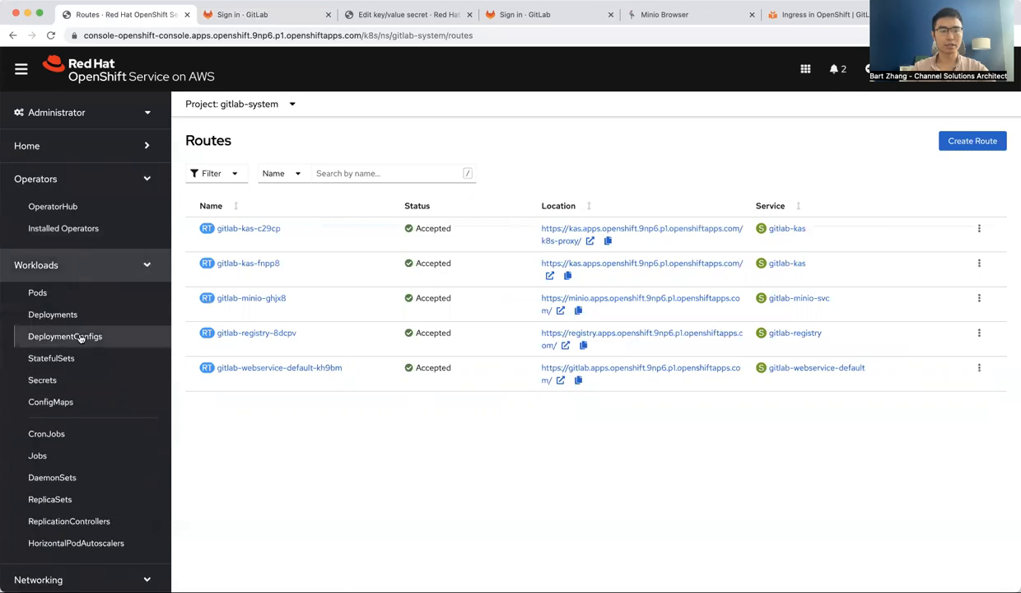
left_click(46, 380, "super")
left_click(371, 14)
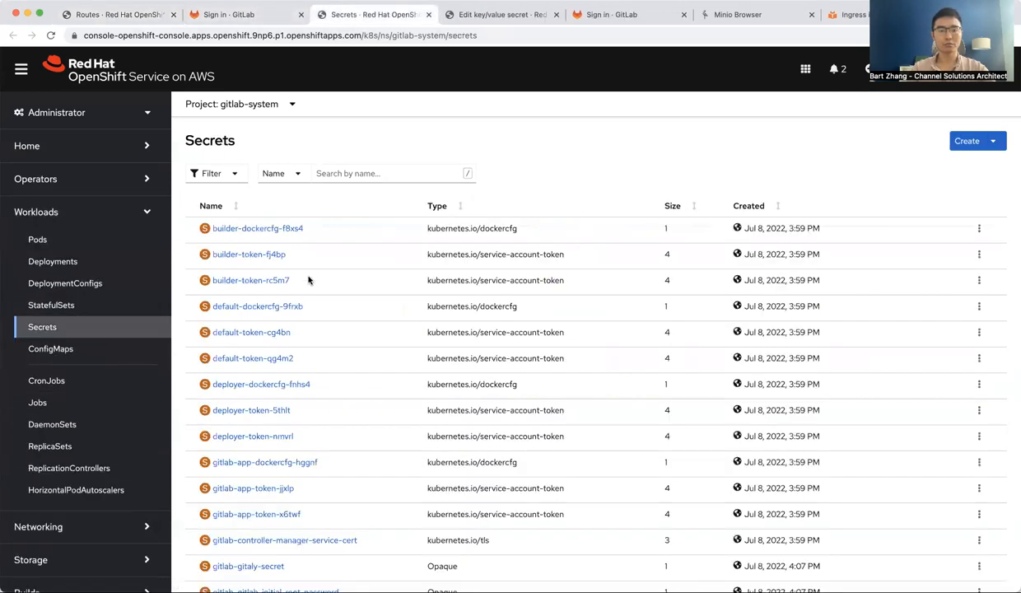
scroll(301, 354, "down", 3)
scroll(298, 377, "down", 4)
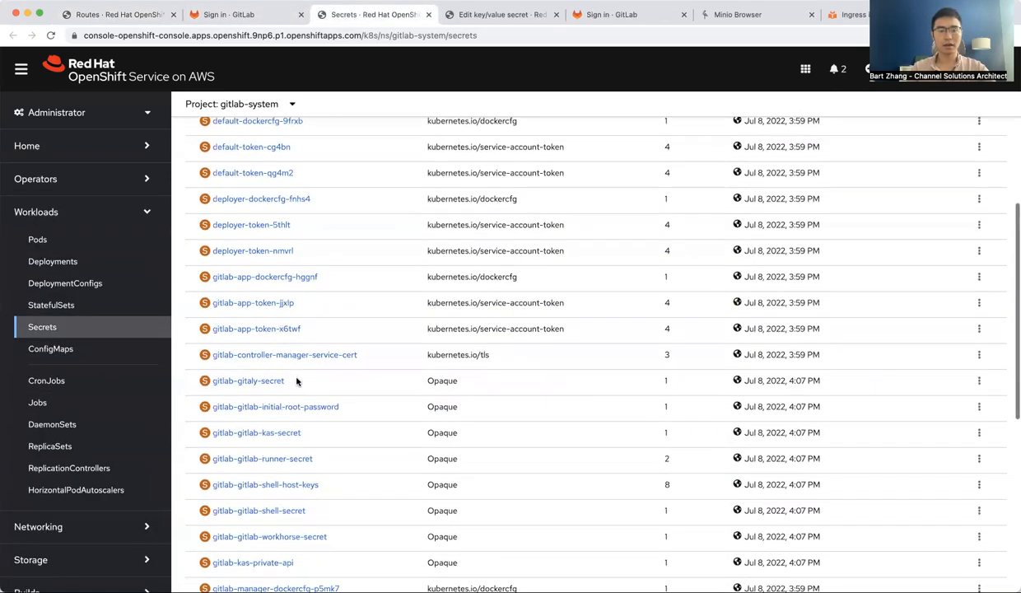
left_click(284, 379)
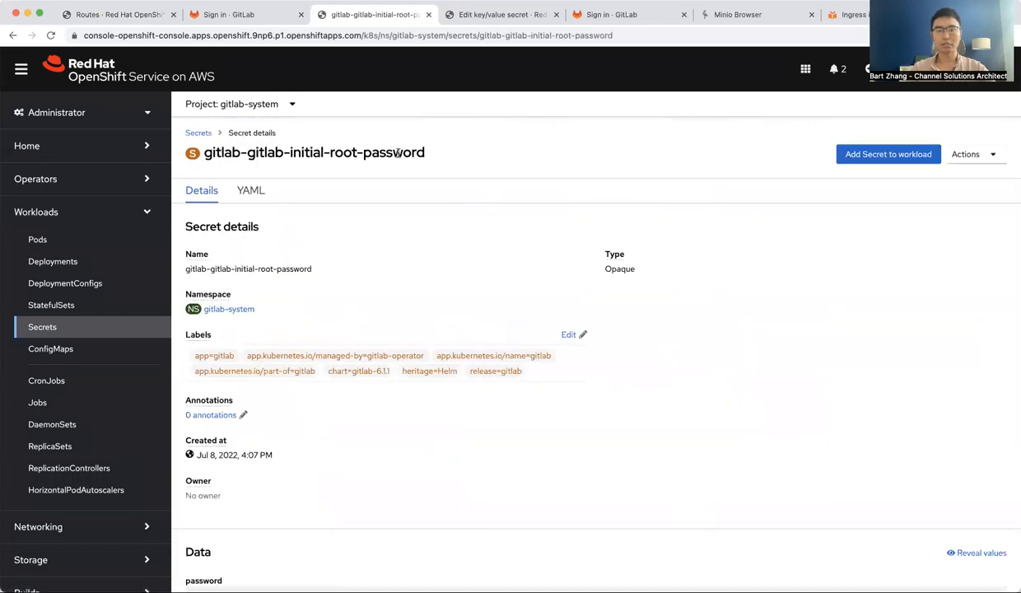
left_click(968, 154)
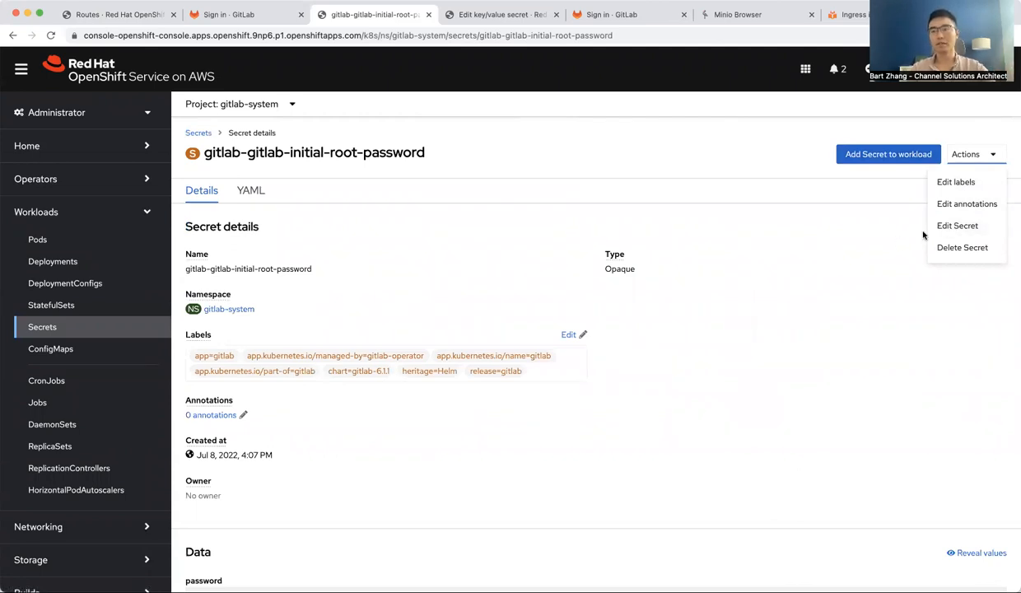
left_click(794, 242)
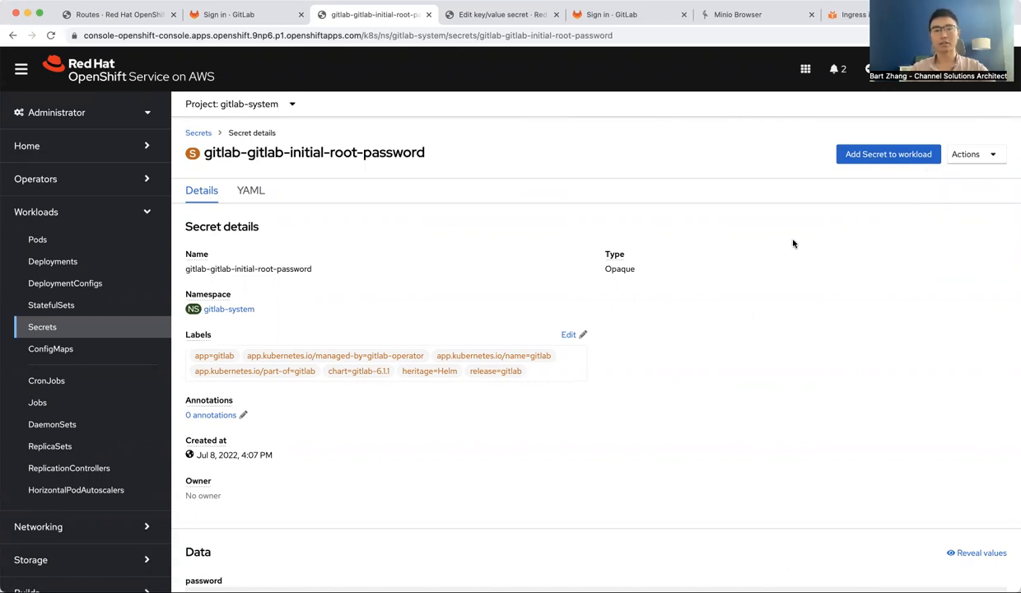
Return to the GitLab sign-in page, enter the root password and sign in
key("ctrl+Tab")
key("ctrl+Tab")
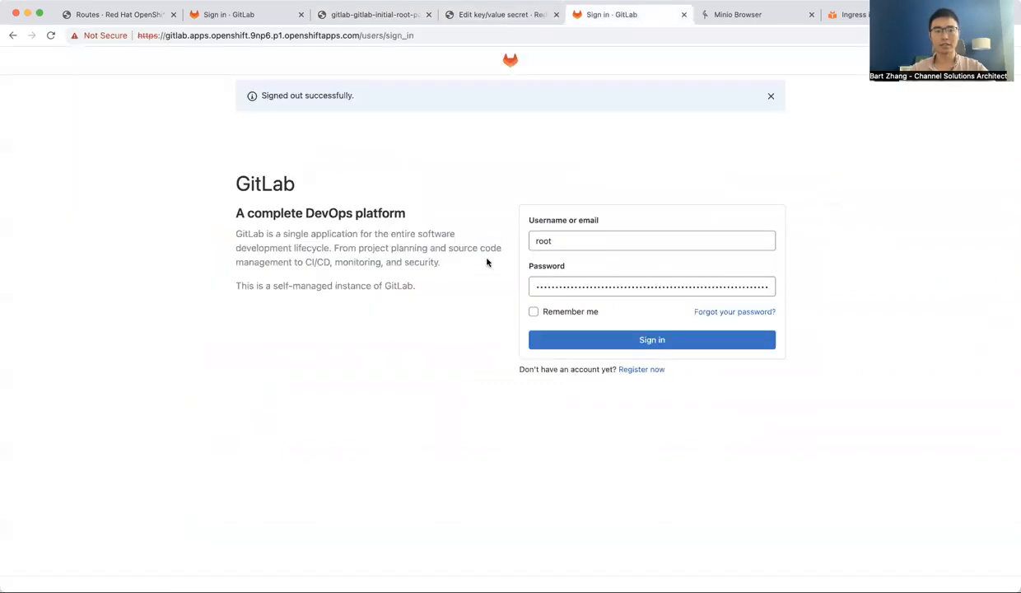
left_click(615, 340)
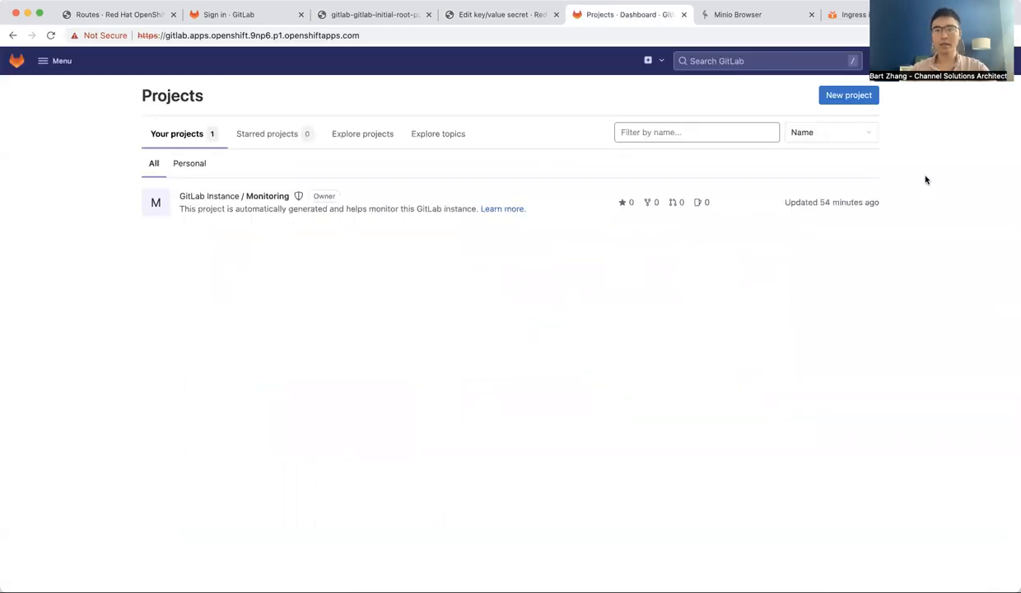
Open the GitLab Admin Area and review the instance's component versions
left_click(51, 62)
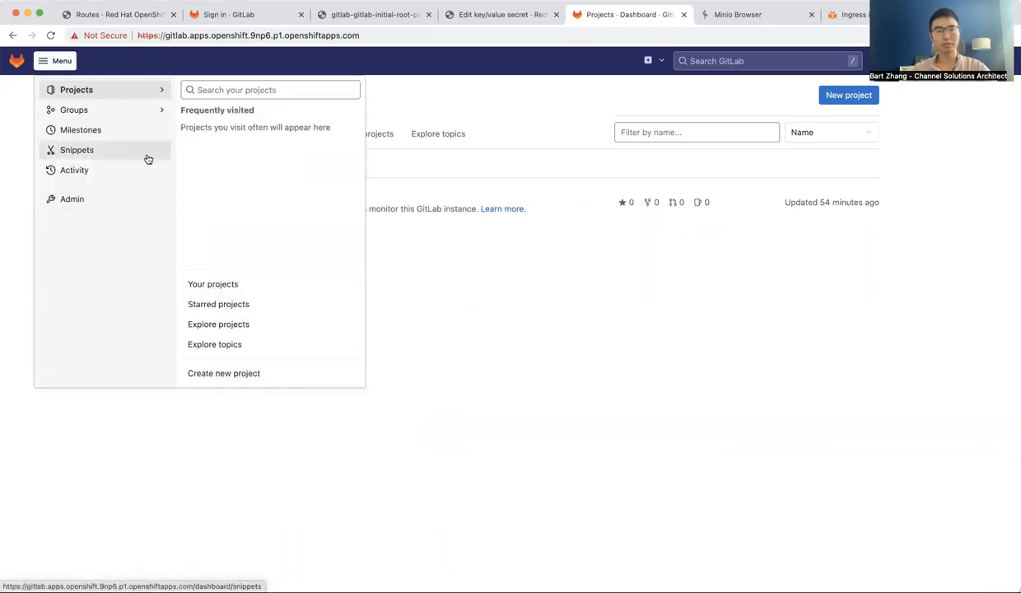
left_click(103, 202)
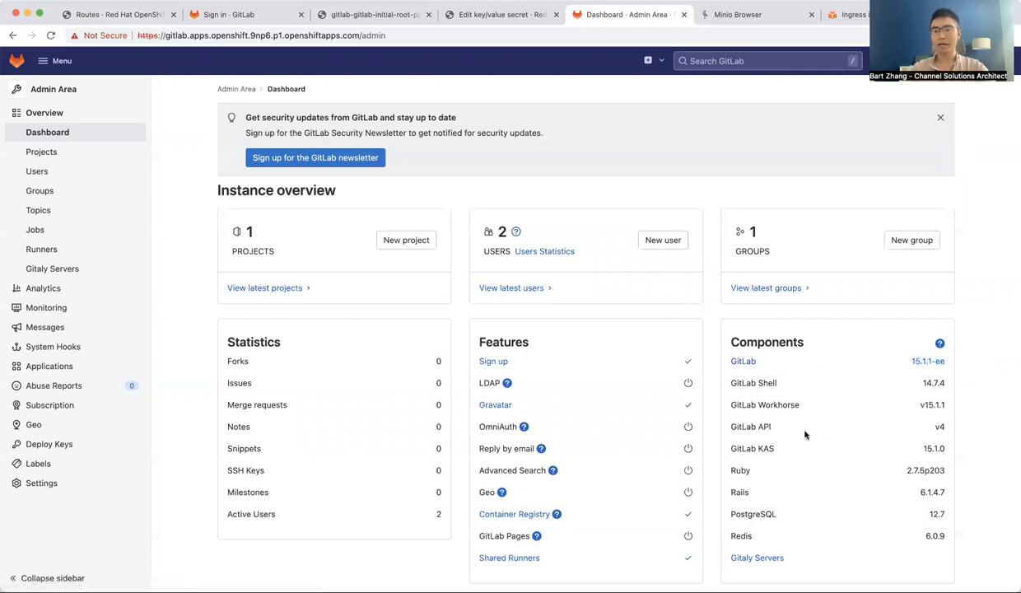
left_click_drag(731, 382, 938, 383)
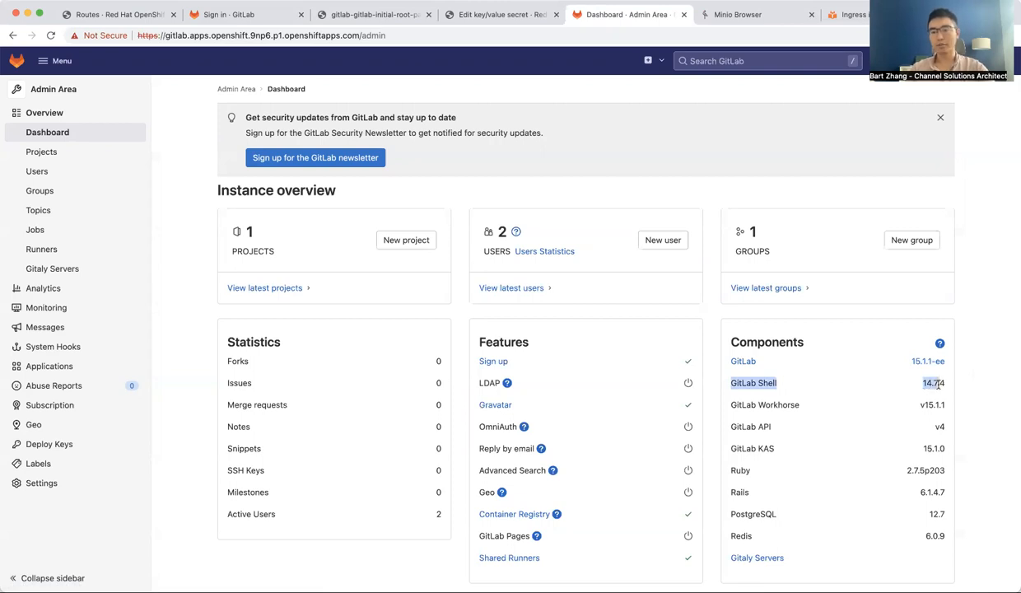
left_click(950, 393)
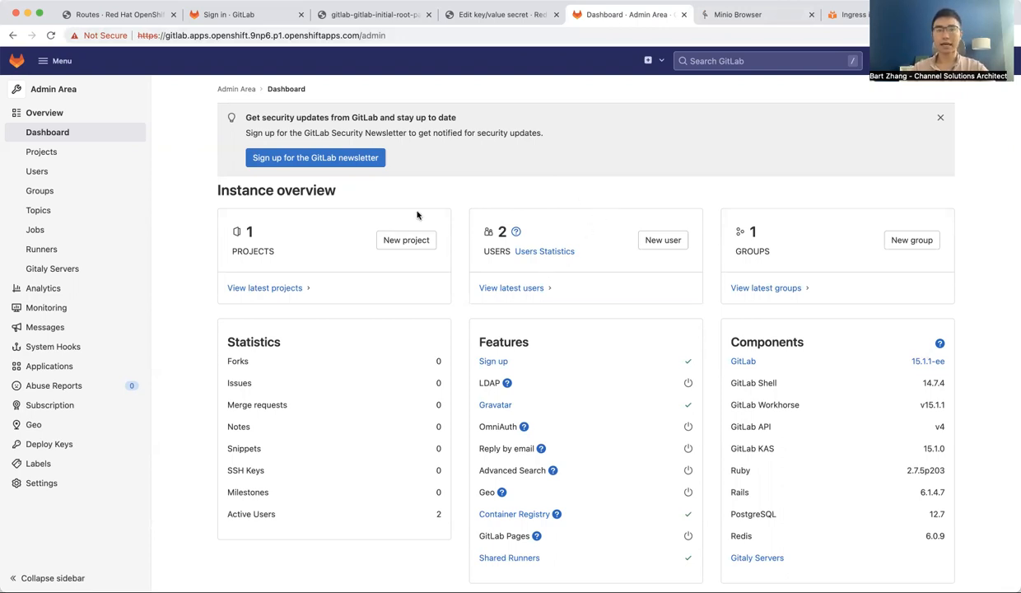
Open the MinIO route's URL and browse the gitlab-artifacts and gitlab-backups buckets
left_click(140, 15)
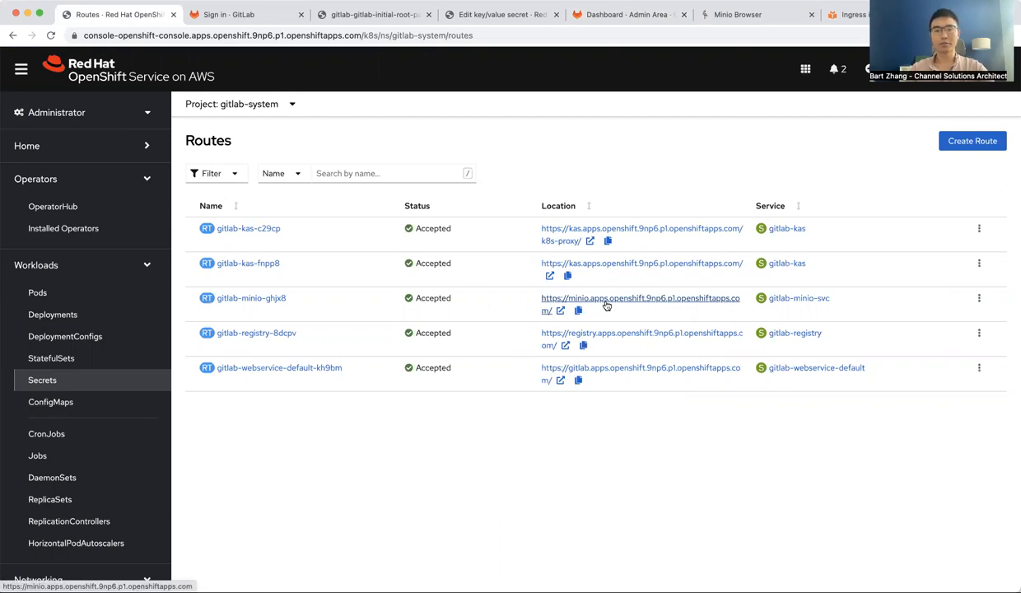
left_click(606, 306)
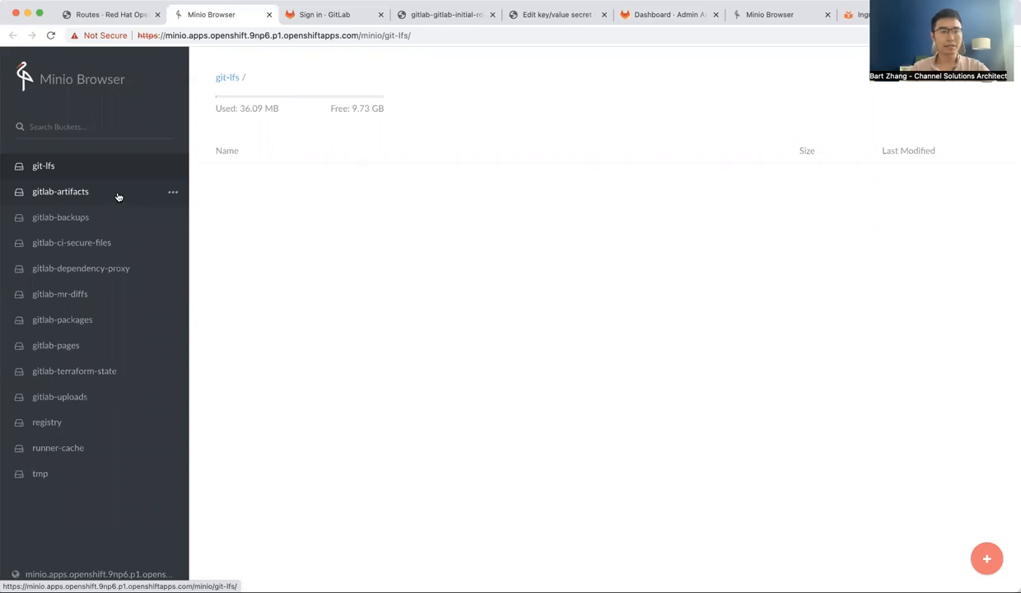
left_click(118, 196)
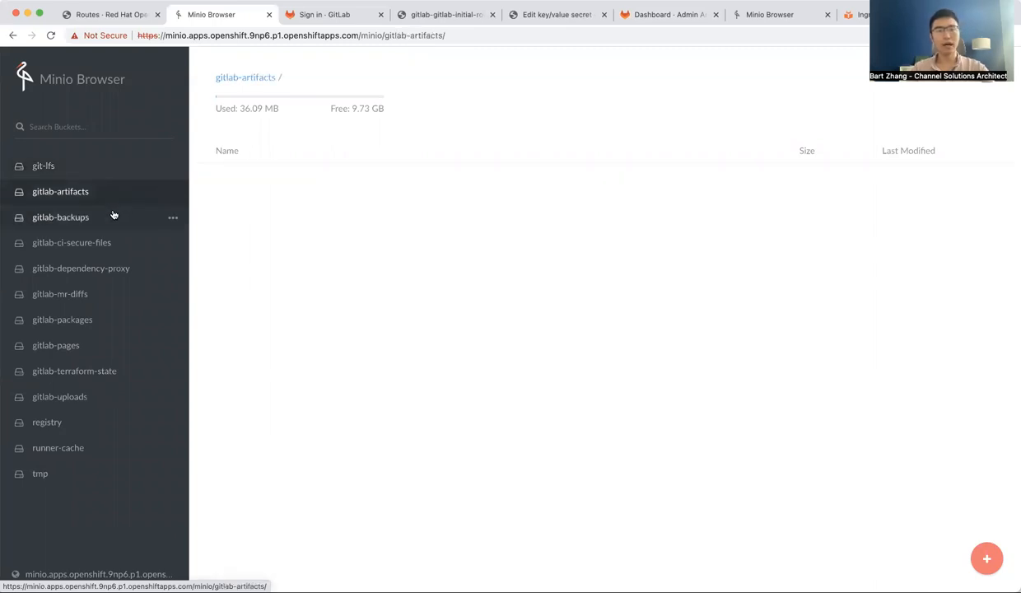
left_click(113, 215)
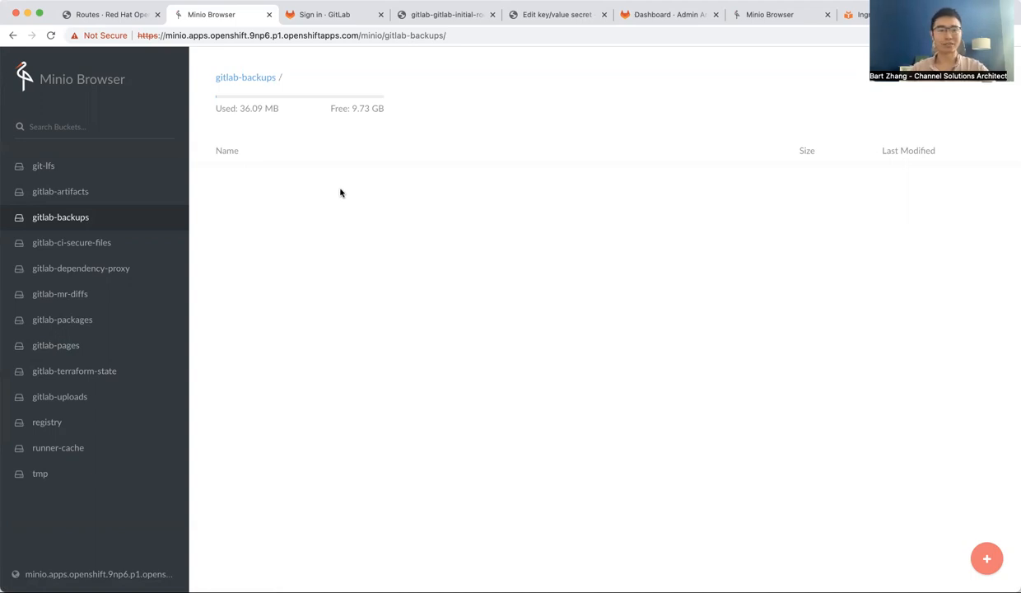
Close the extra sign-in and secret tabs and return to the installed operators list
left_click(318, 23)
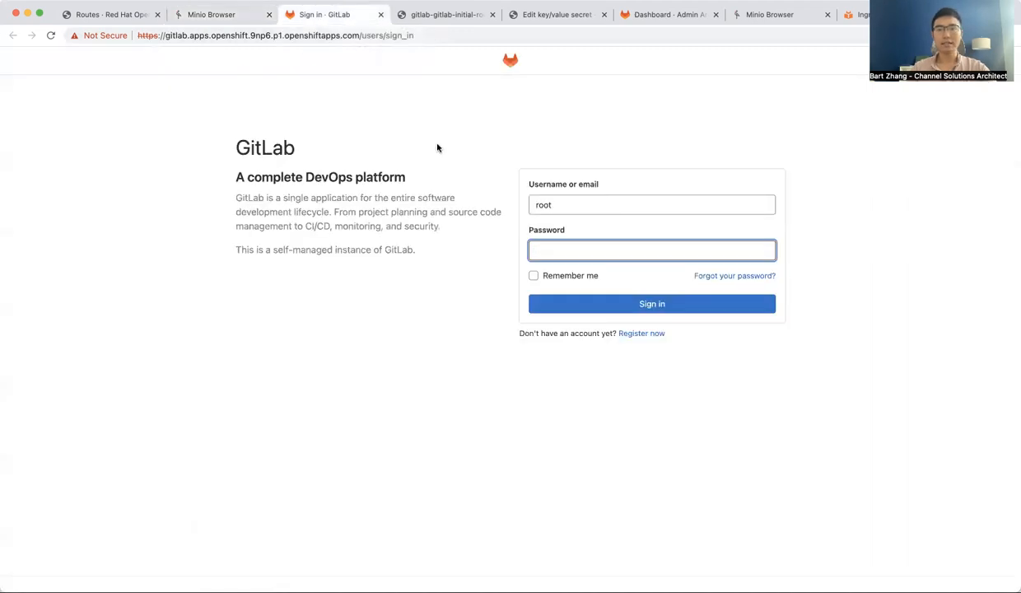
key("super+w")
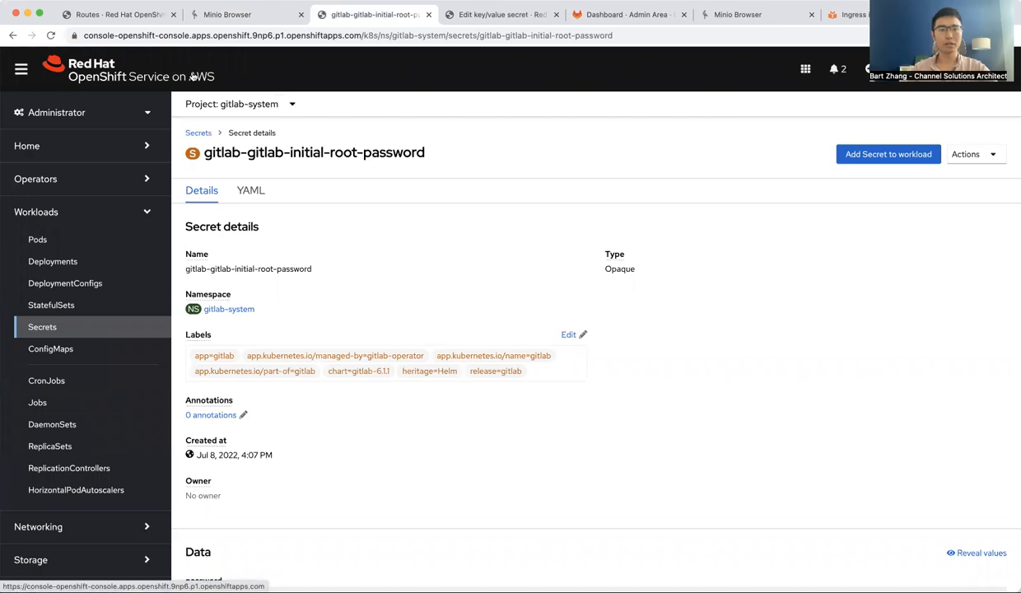
key("super+w")
left_click(126, 18)
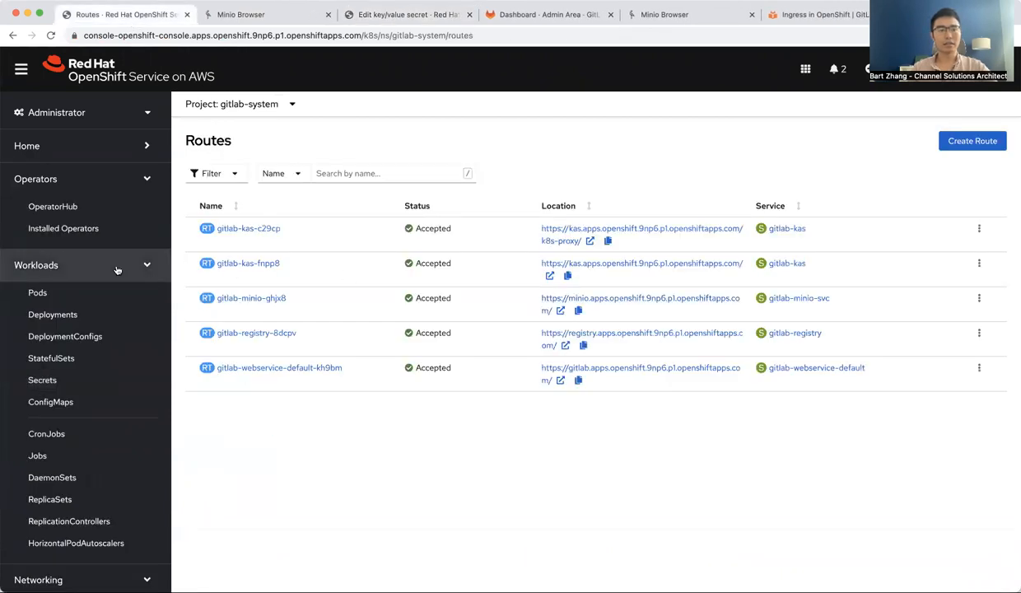
left_click(96, 225)
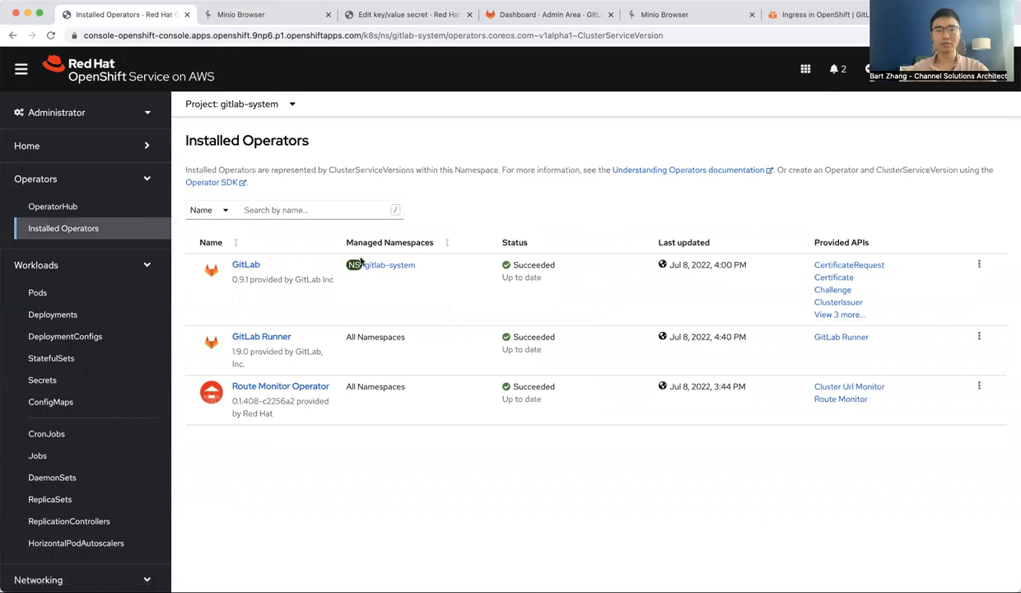